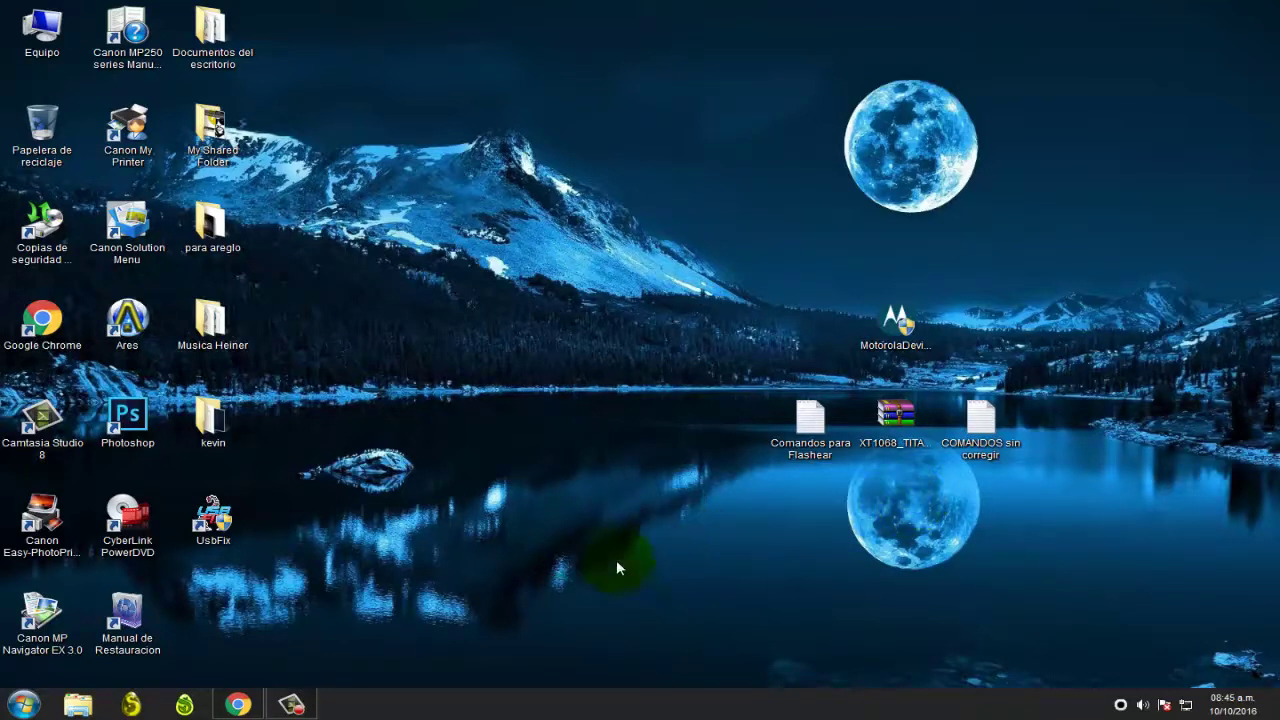
# - Switch to Chrome and start downloading the Windows version of Motorola Device Manager from the Motorola support page
pyautogui.moveTo(302, 714)
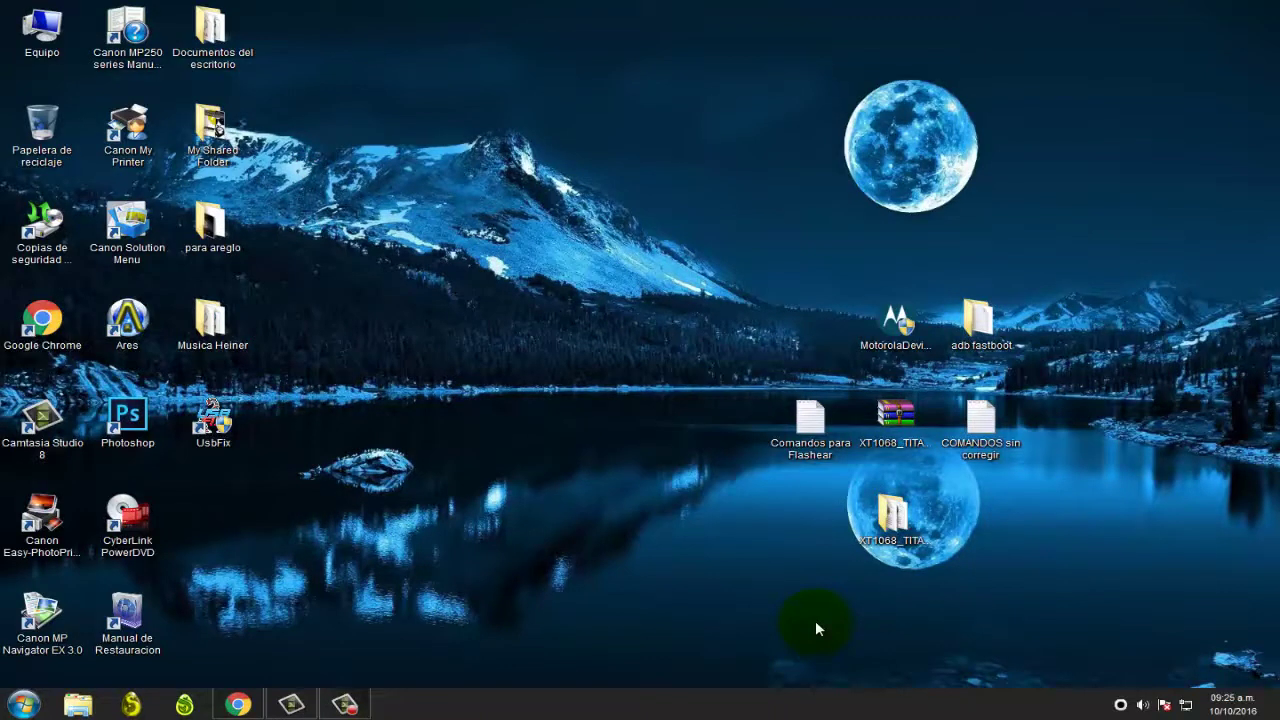
pyautogui.click(240, 706)
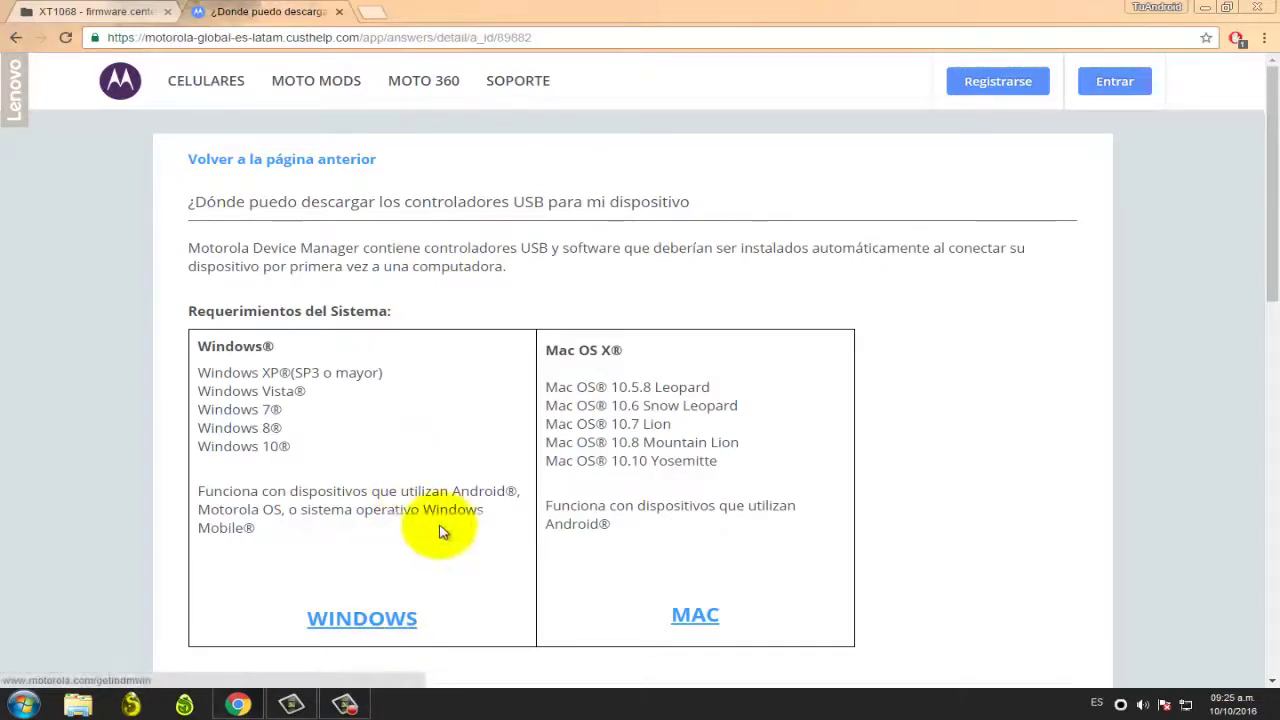
pyautogui.click(366, 626)
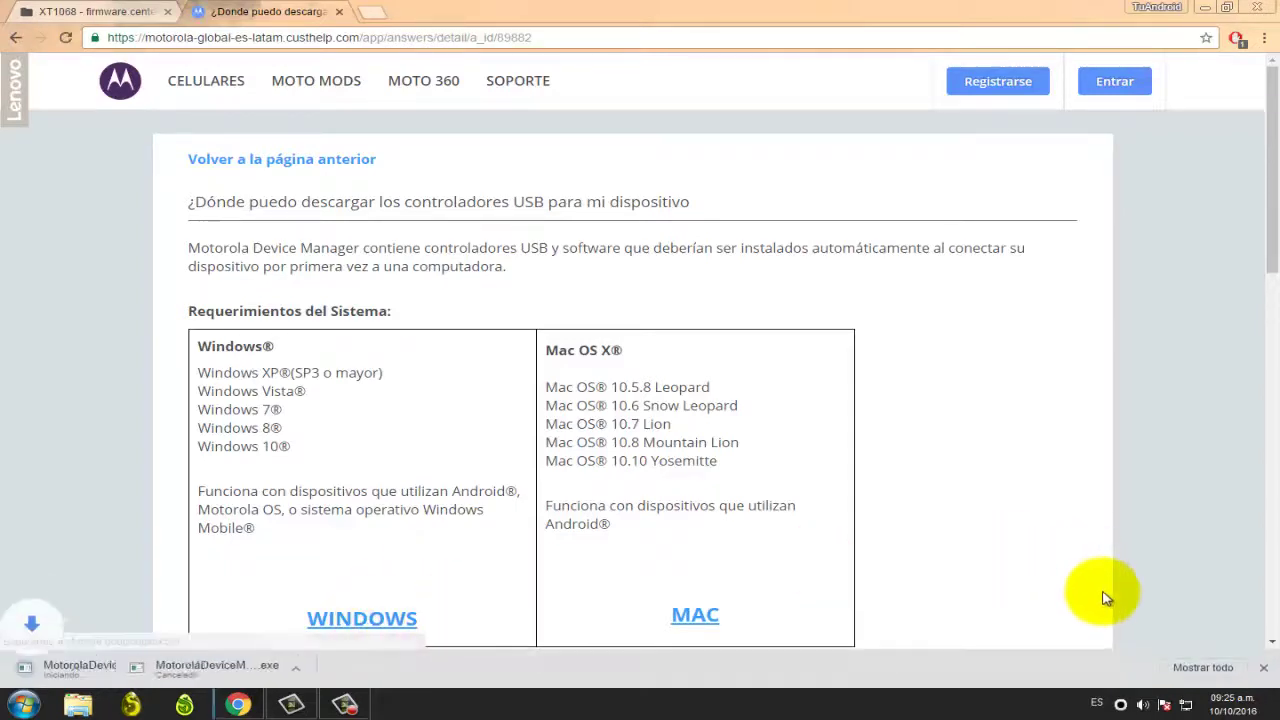
# - Cancel the MotorolaDeviceManager_2.5.4.exe download and remove its entry from the download history
pyautogui.click(1222, 663)
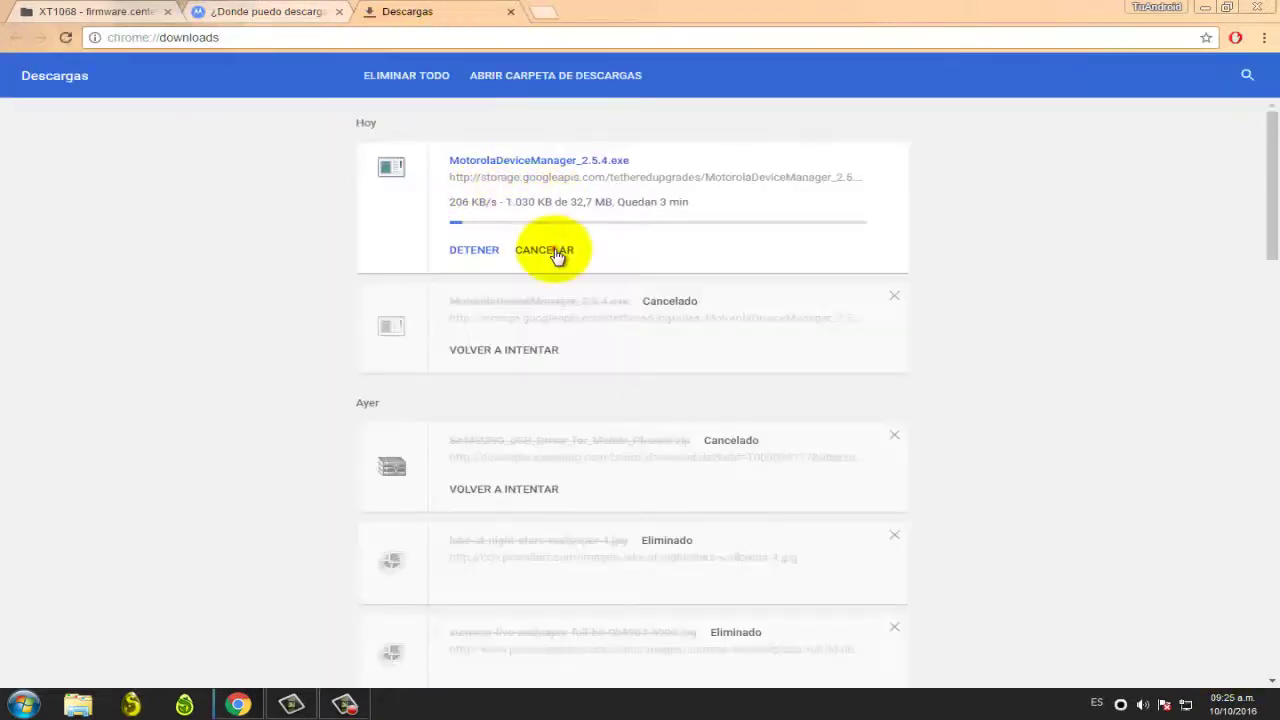
pyautogui.click(552, 250)
pyautogui.click(895, 157)
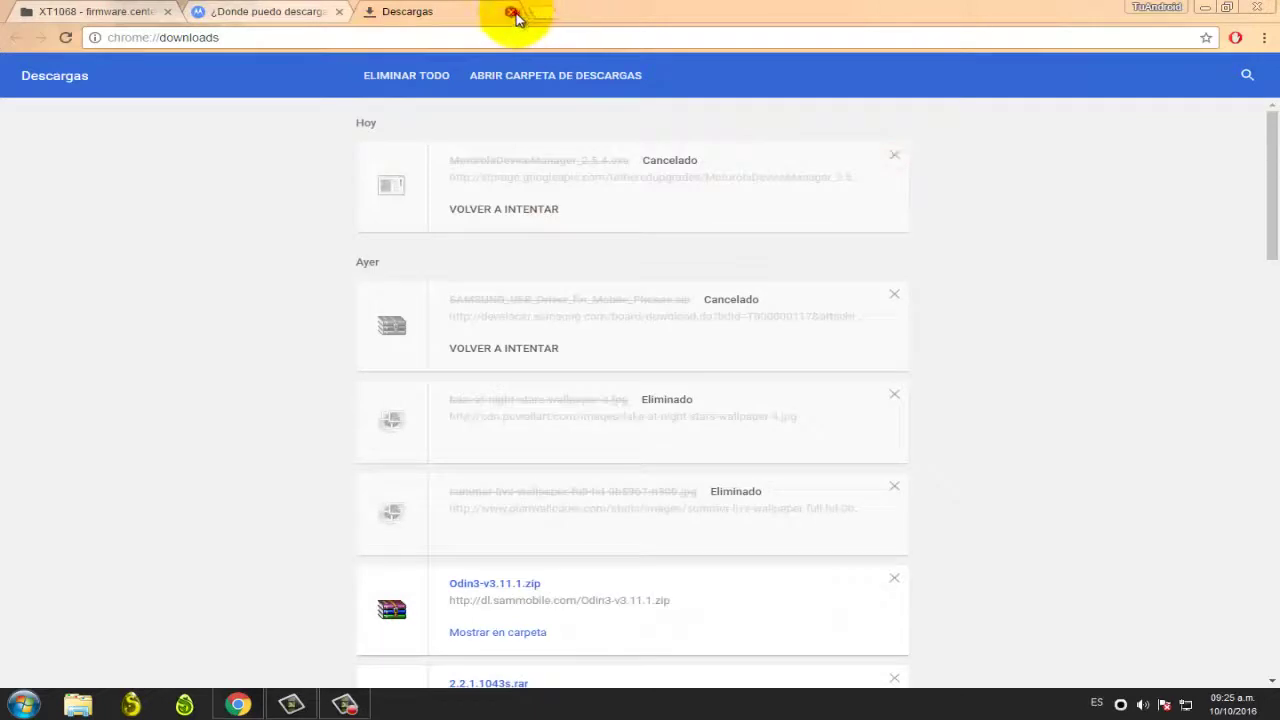
pyautogui.click(510, 11)
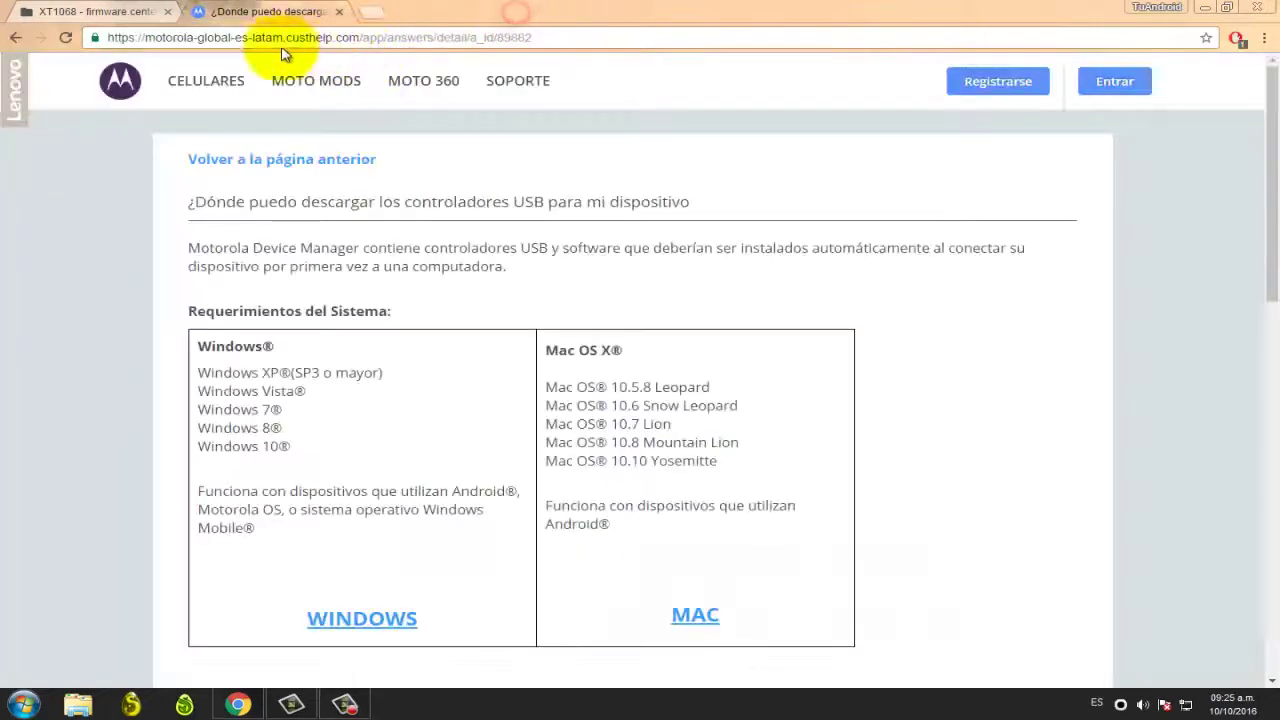
# - In the XT1068 firmware list, start downloading XT1068_TITAN_RETLA_DS_6.0_MPB24.65-34_cid12_CFC.xml.zip
pyautogui.click(121, 14)
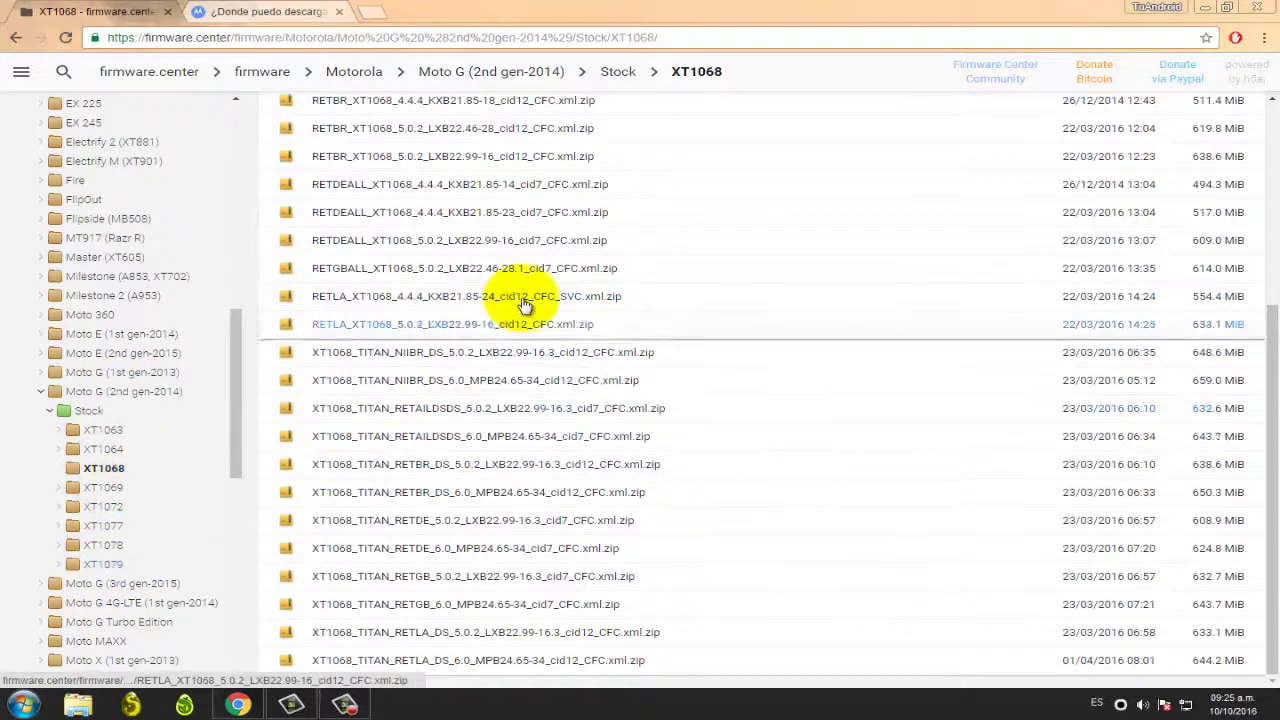
pyautogui.scroll(3, 514, 286)
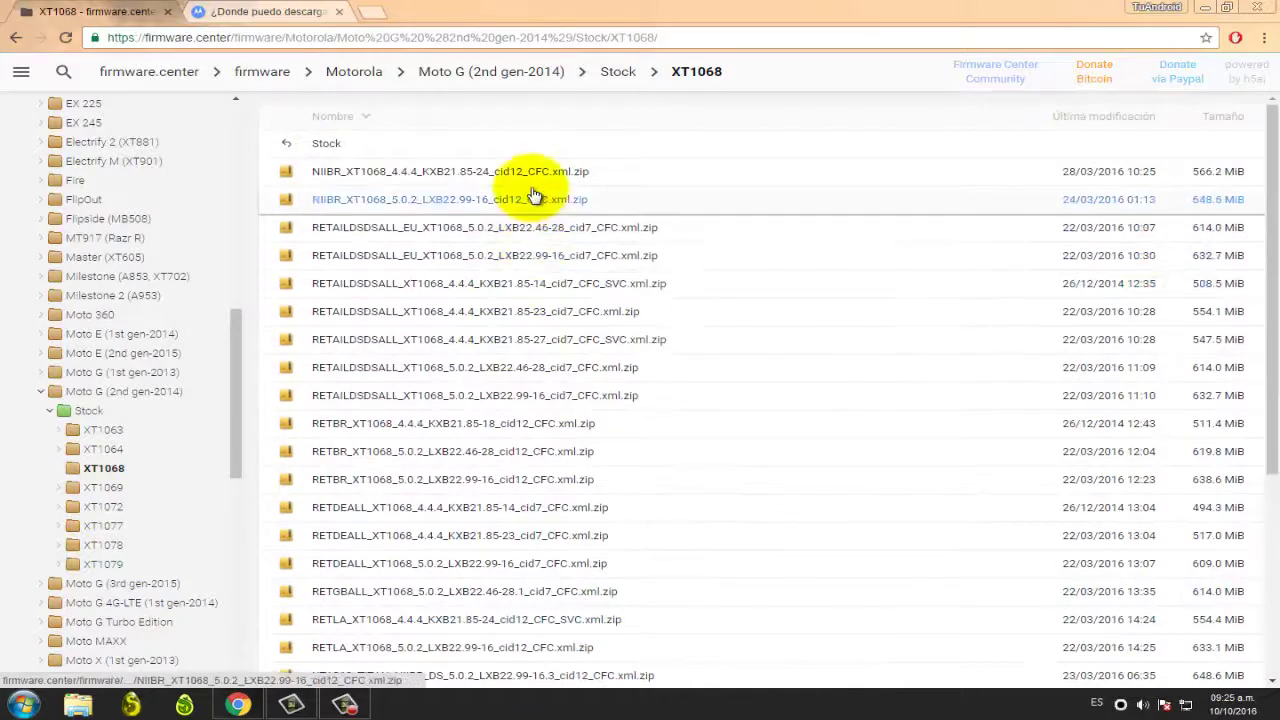
pyautogui.scroll(-4, 528, 177)
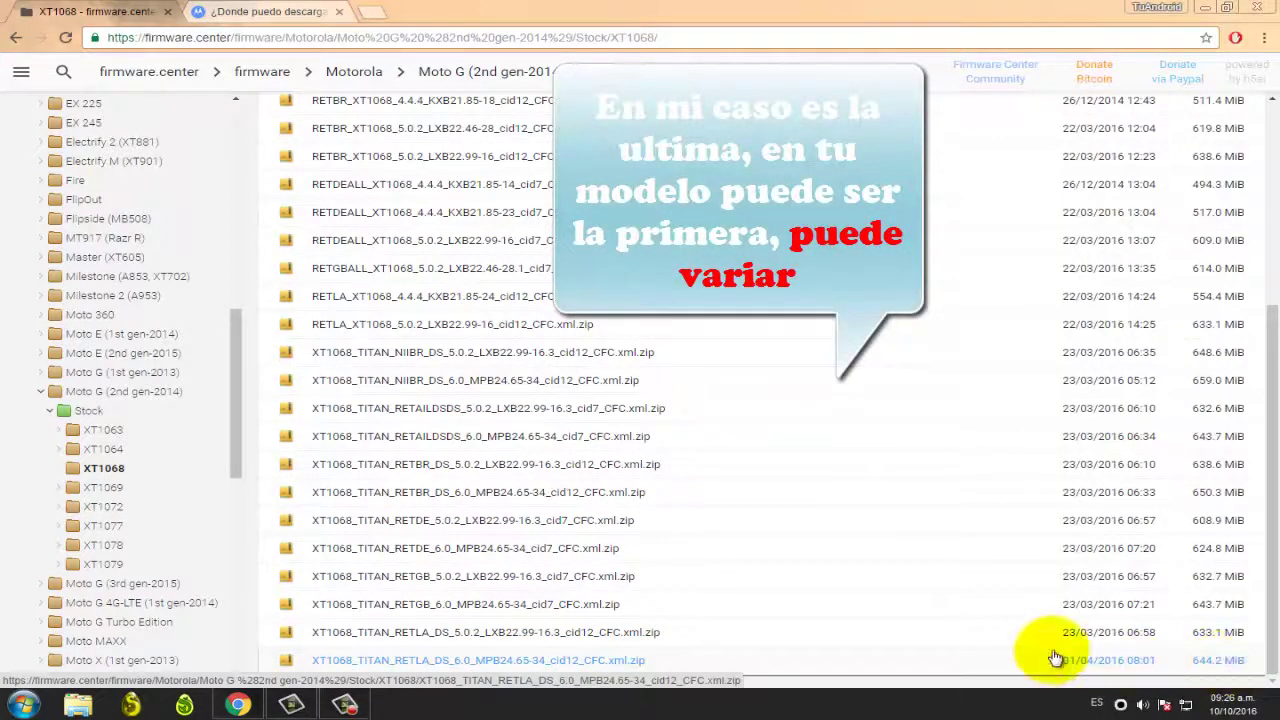
pyautogui.click(428, 662)
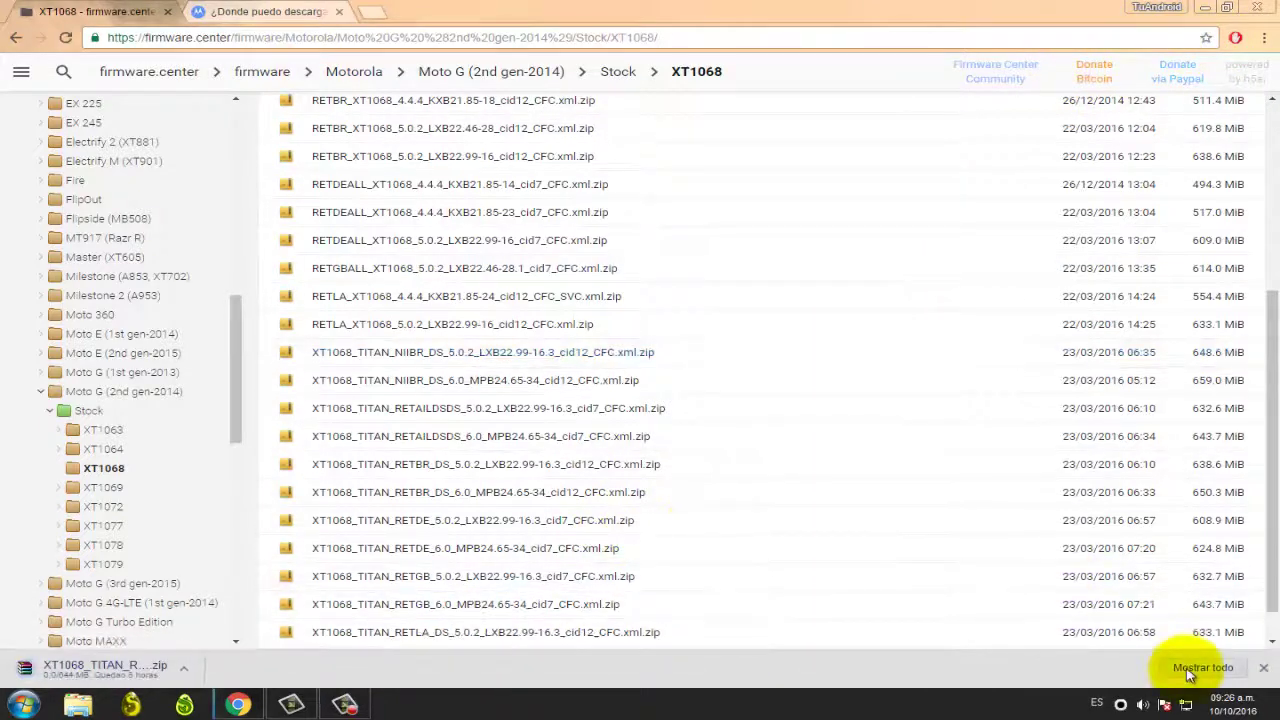
# - Cancel the XT1068 firmware download and remove its entry from the download history
pyautogui.click(1186, 675)
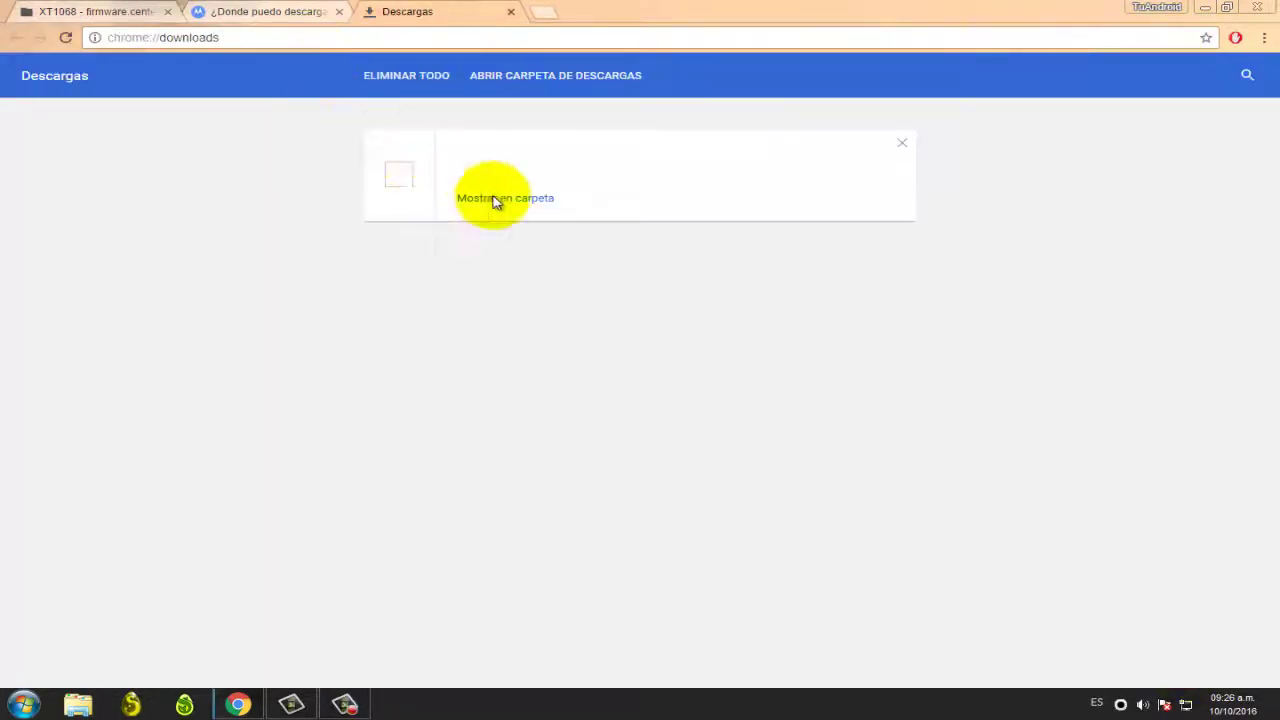
pyautogui.click(555, 253)
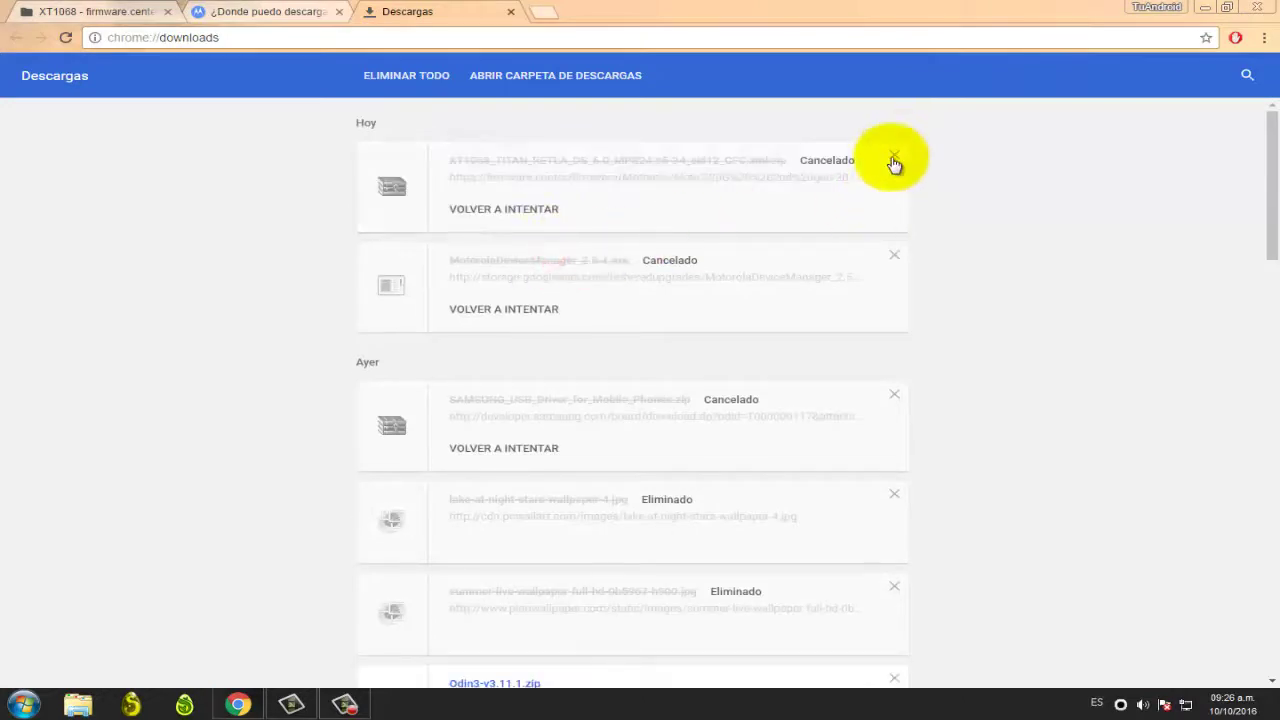
pyautogui.click(894, 157)
pyautogui.click(510, 14)
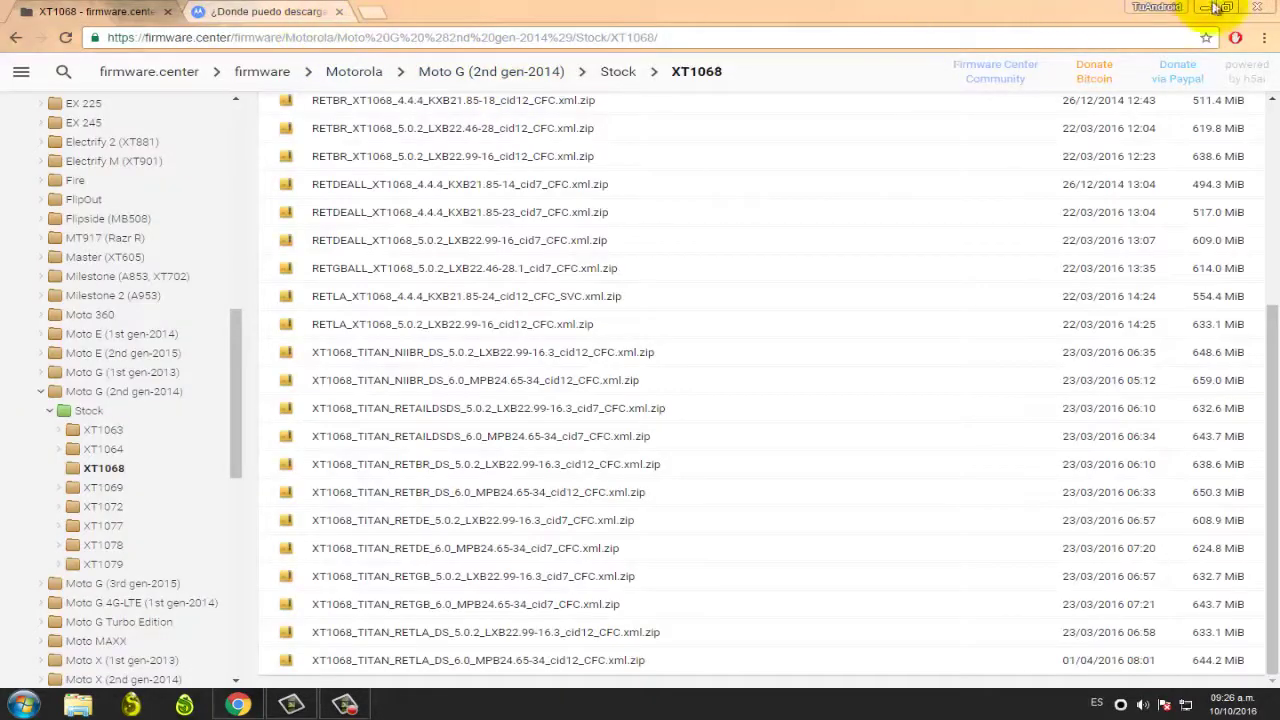
# - Minimize the browser and refresh the desktop
pyautogui.click(1205, 7)
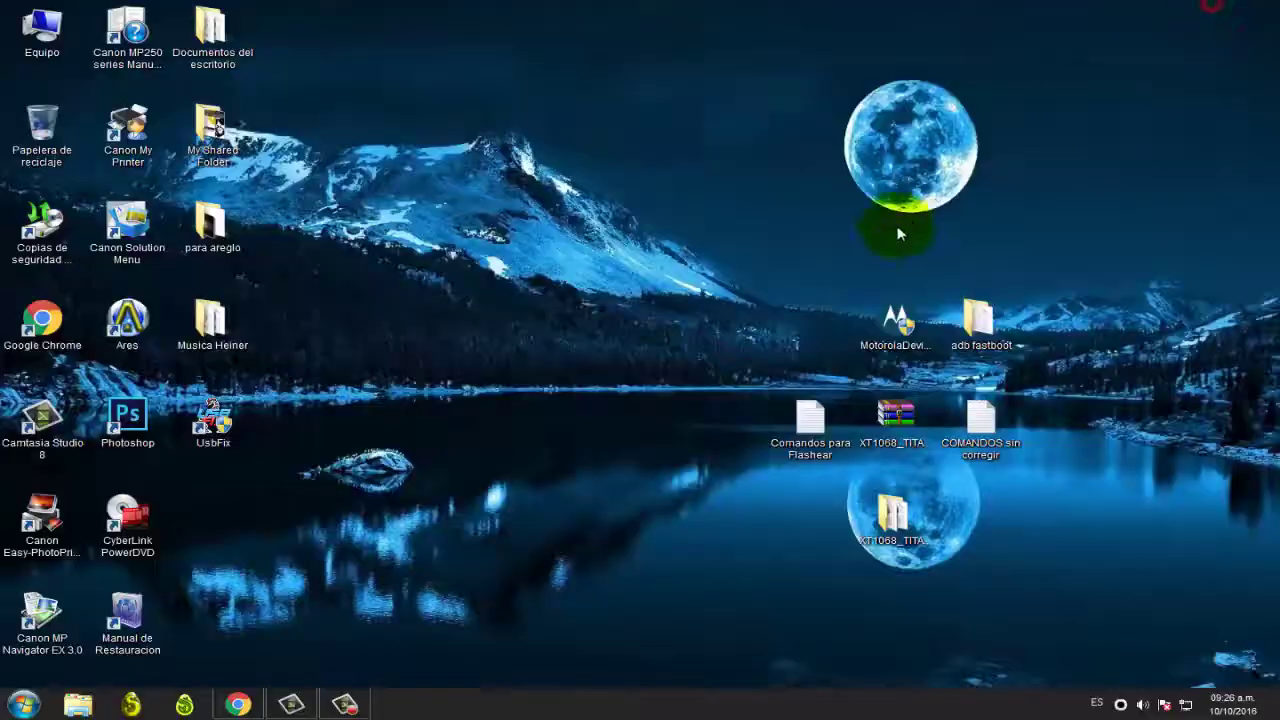
pyautogui.rightClick(711, 205)
pyautogui.click(754, 246)
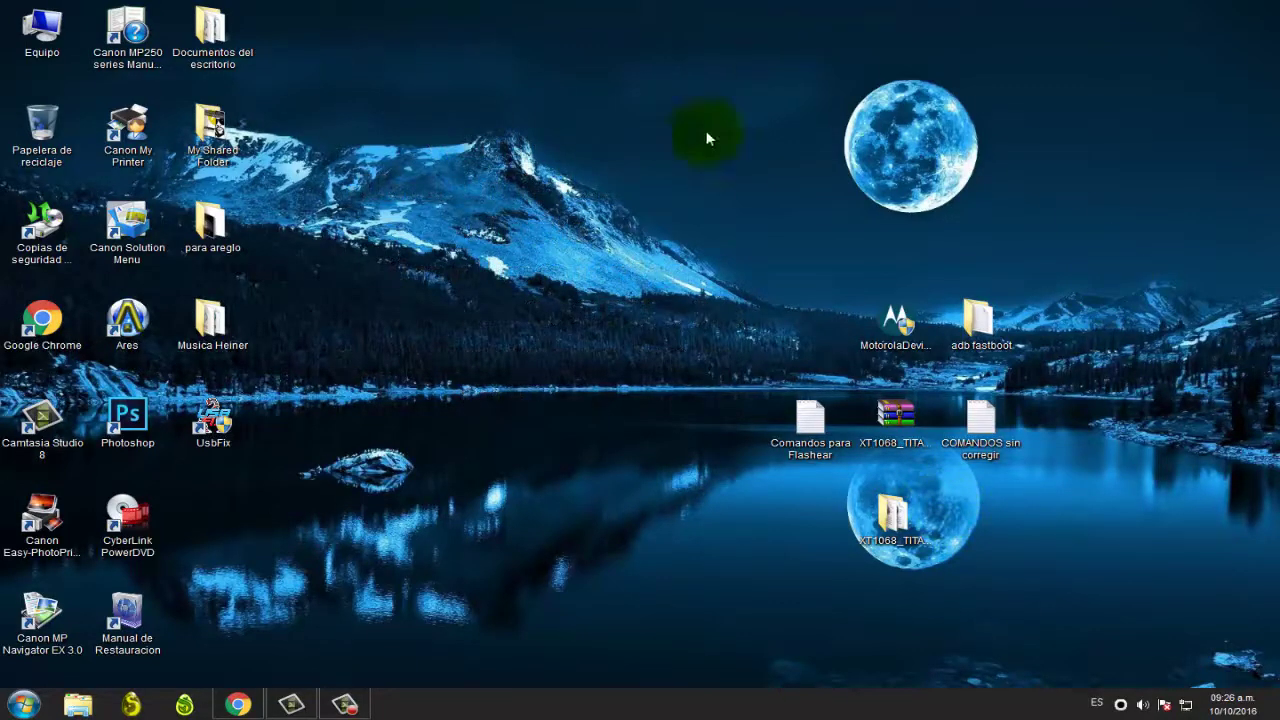
pyautogui.click(982, 422)
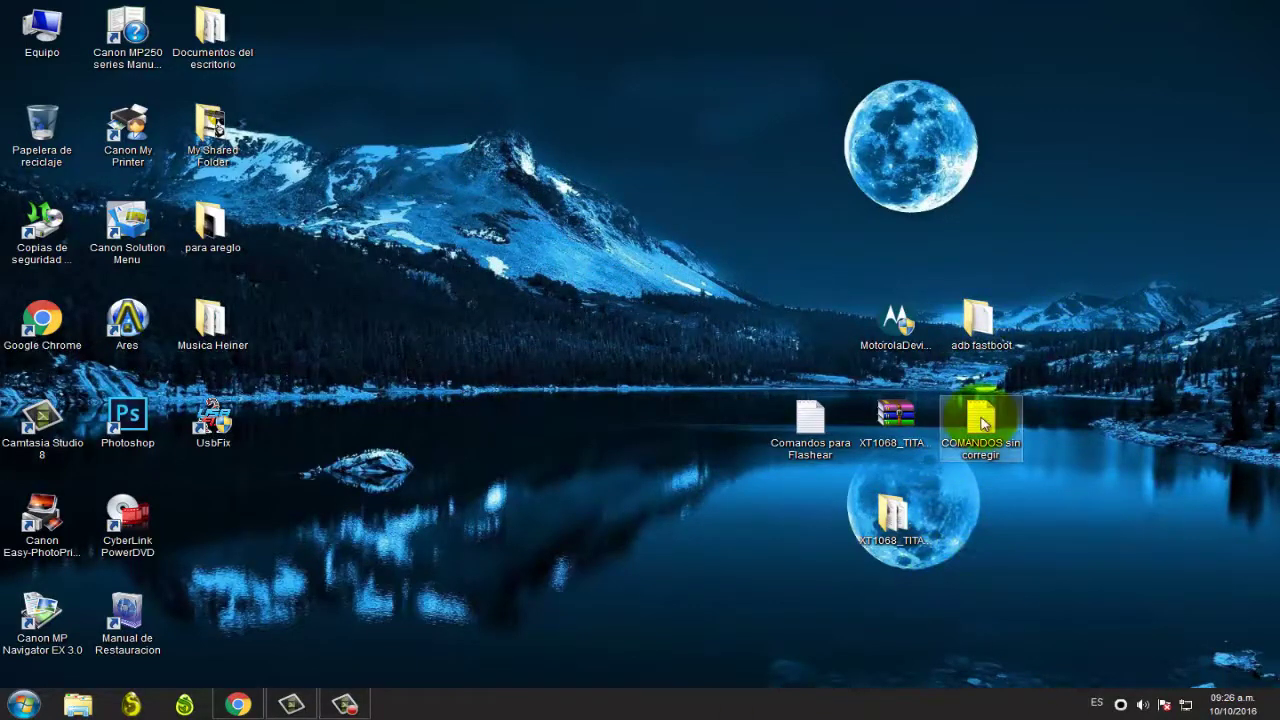
# - Launch the MotorolaDeviceManager_2.5.4 installer from the desktop
pyautogui.click(911, 332)
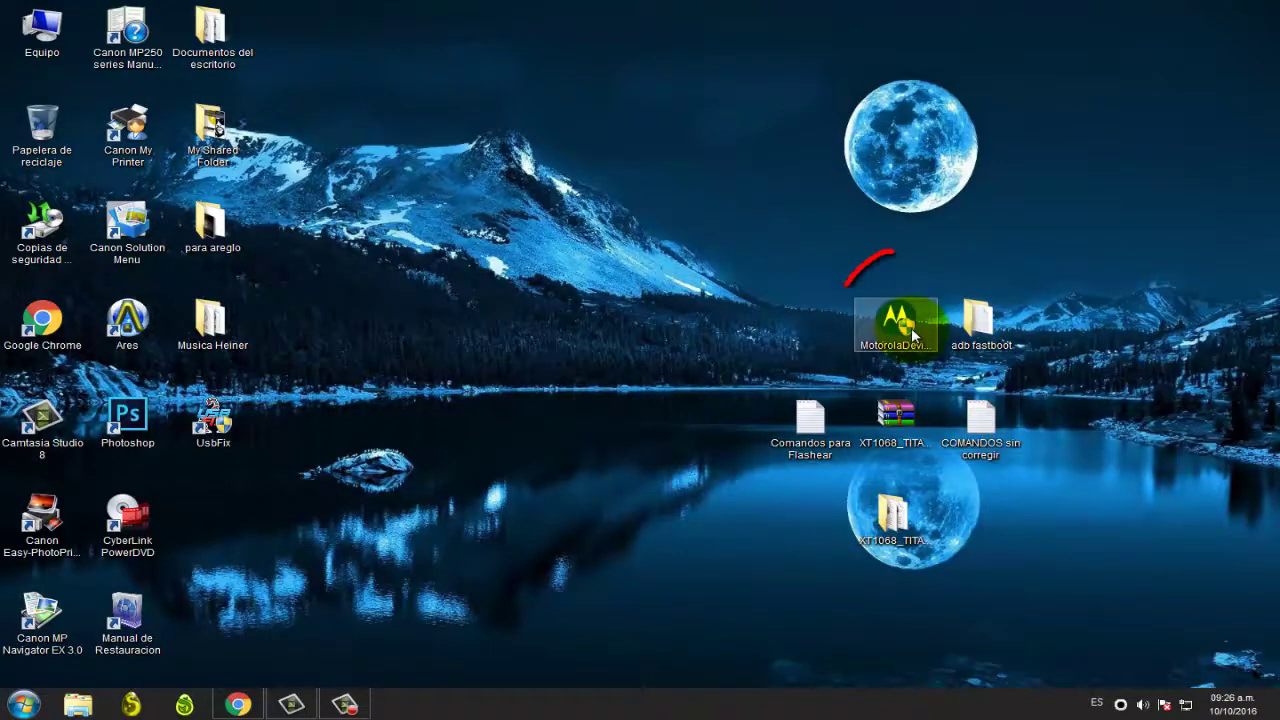
pyautogui.moveTo(911, 332)
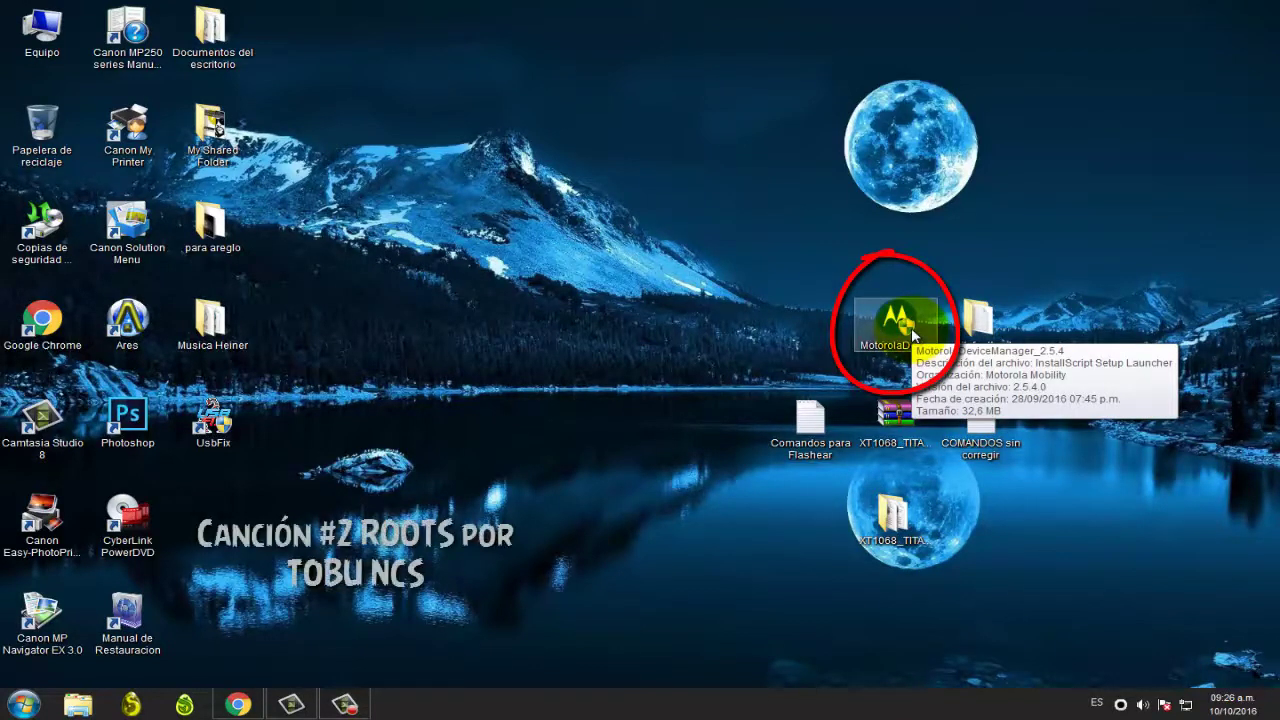
pyautogui.doubleClick(911, 332)
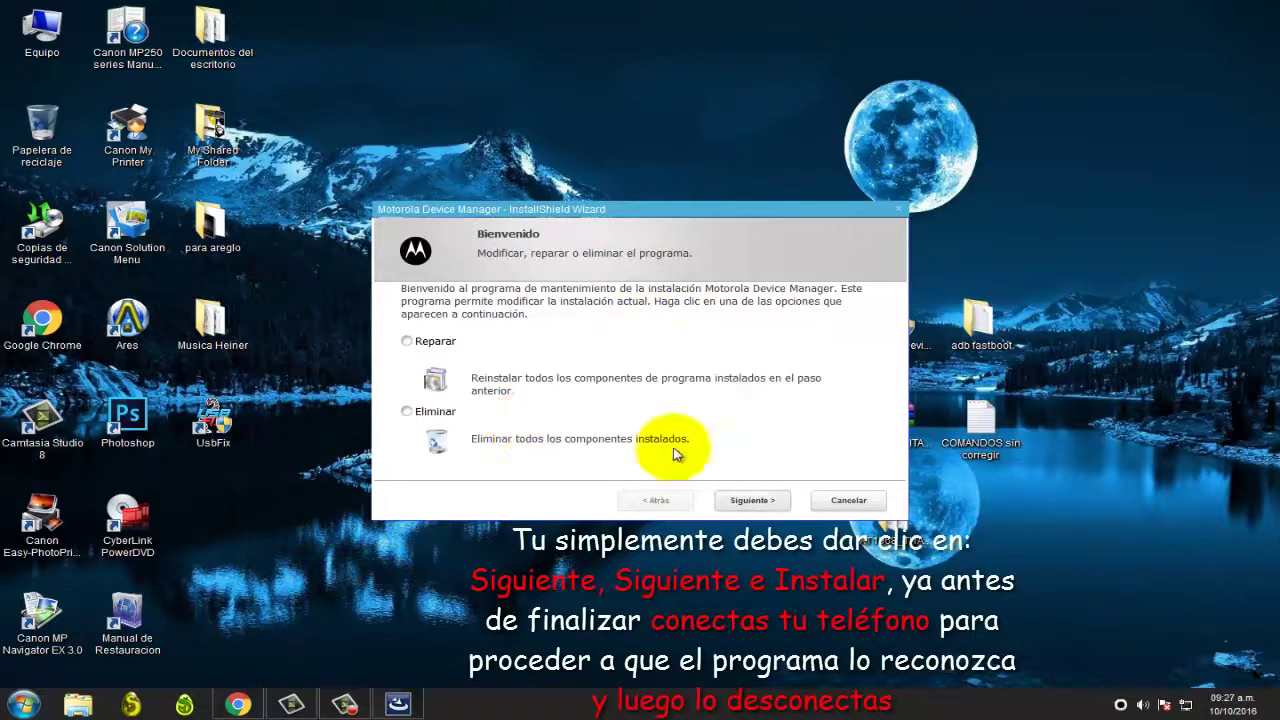
# - Cancel the Motorola Device Manager setup and exit the installation wizard
pyautogui.click(859, 500)
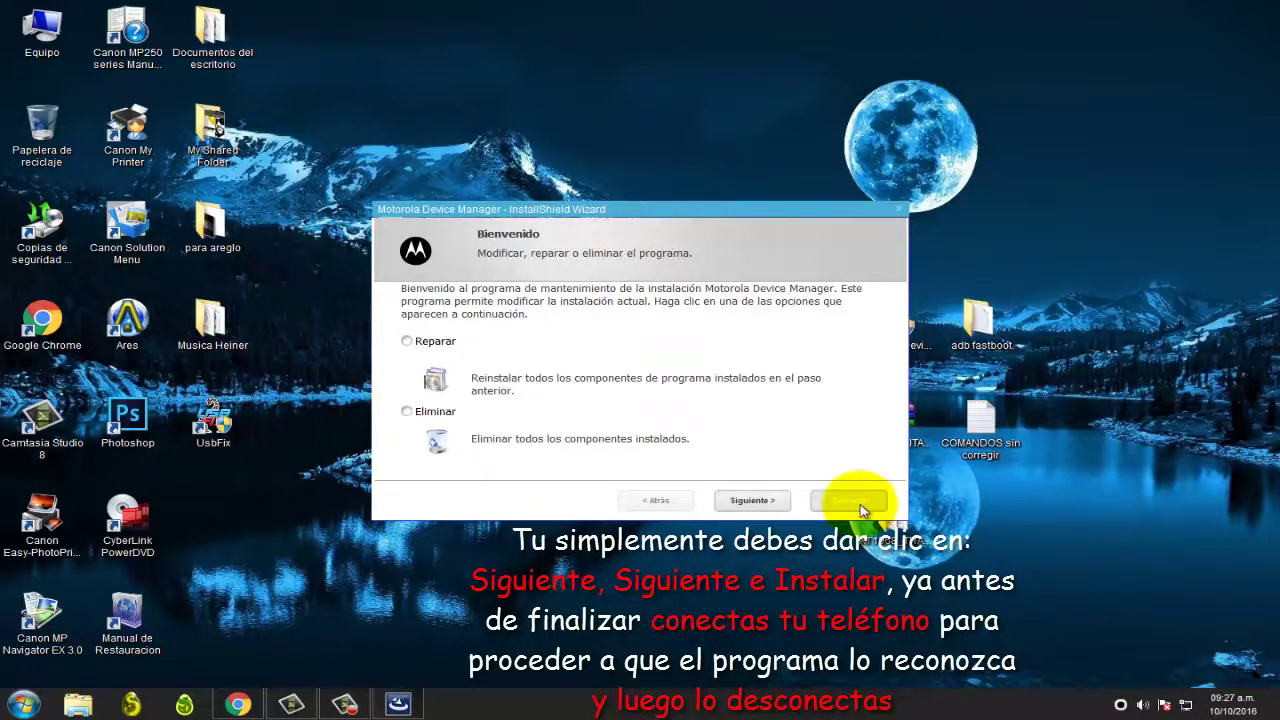
pyautogui.click(861, 506)
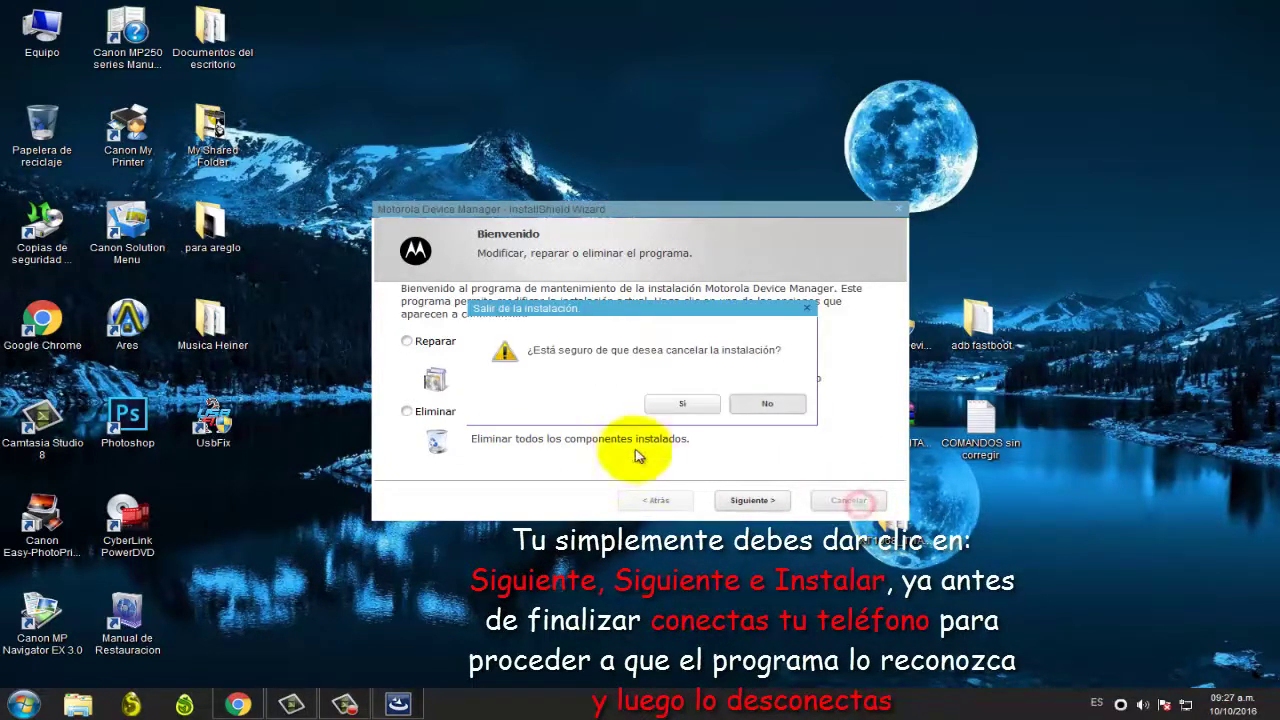
pyautogui.click(678, 405)
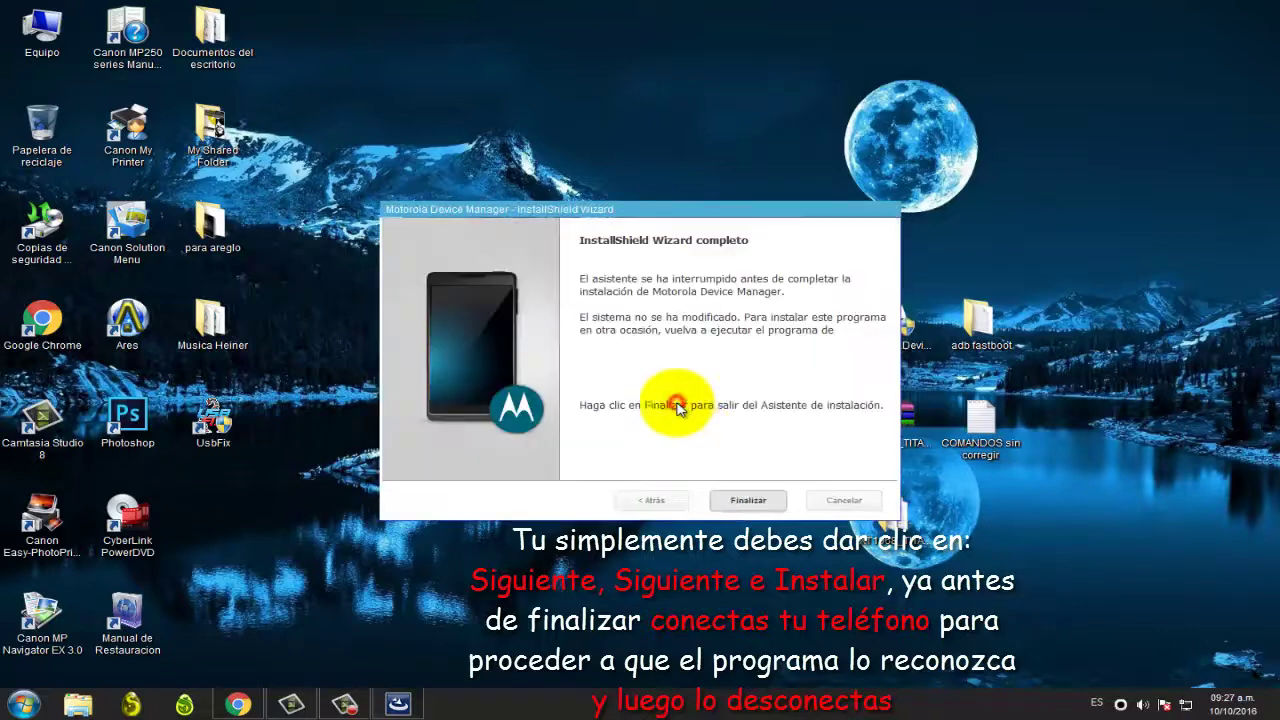
pyautogui.click(757, 505)
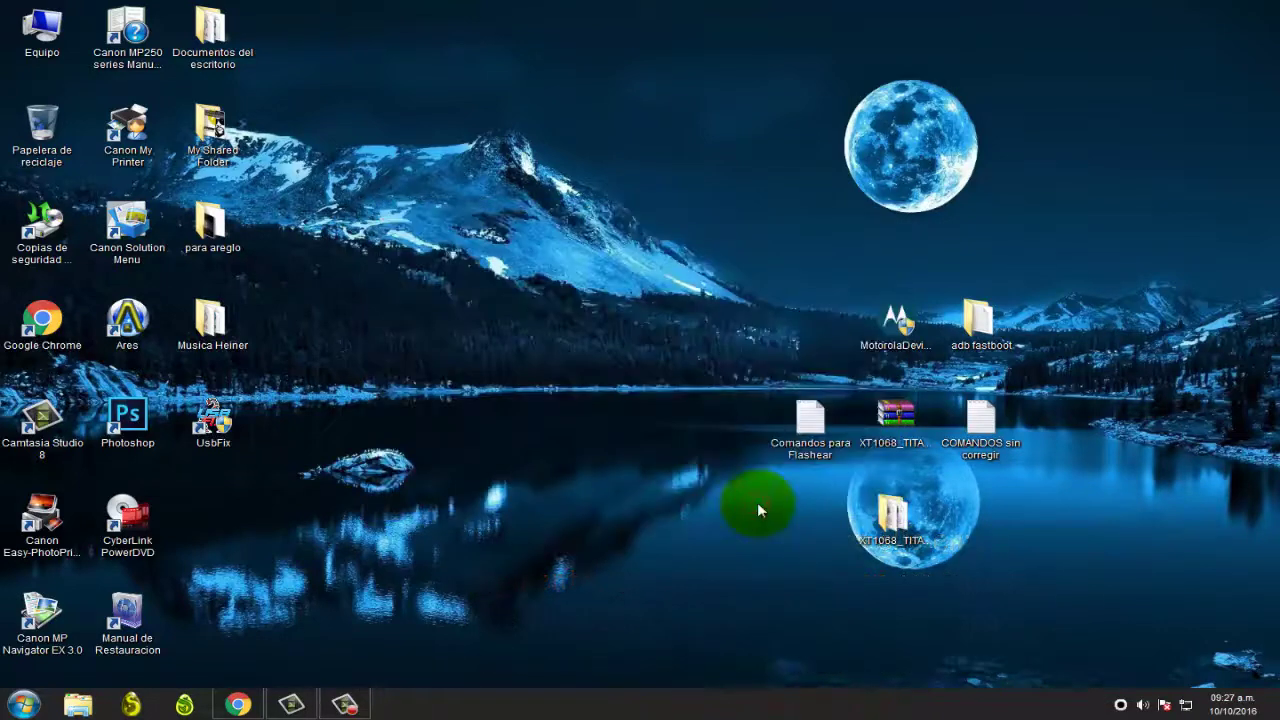
# - Examine the extraction options of the XT1068 firmware archive and the contents of its extracted folder
pyautogui.click(900, 425)
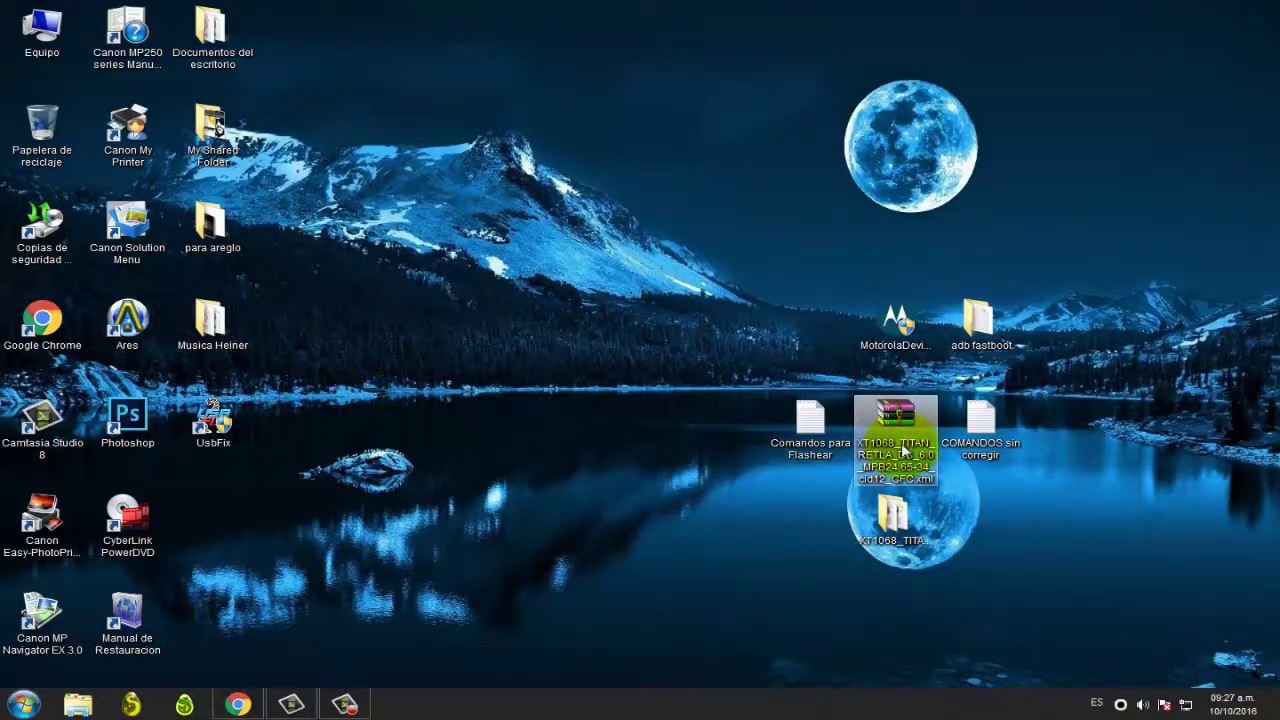
pyautogui.rightClick(900, 444)
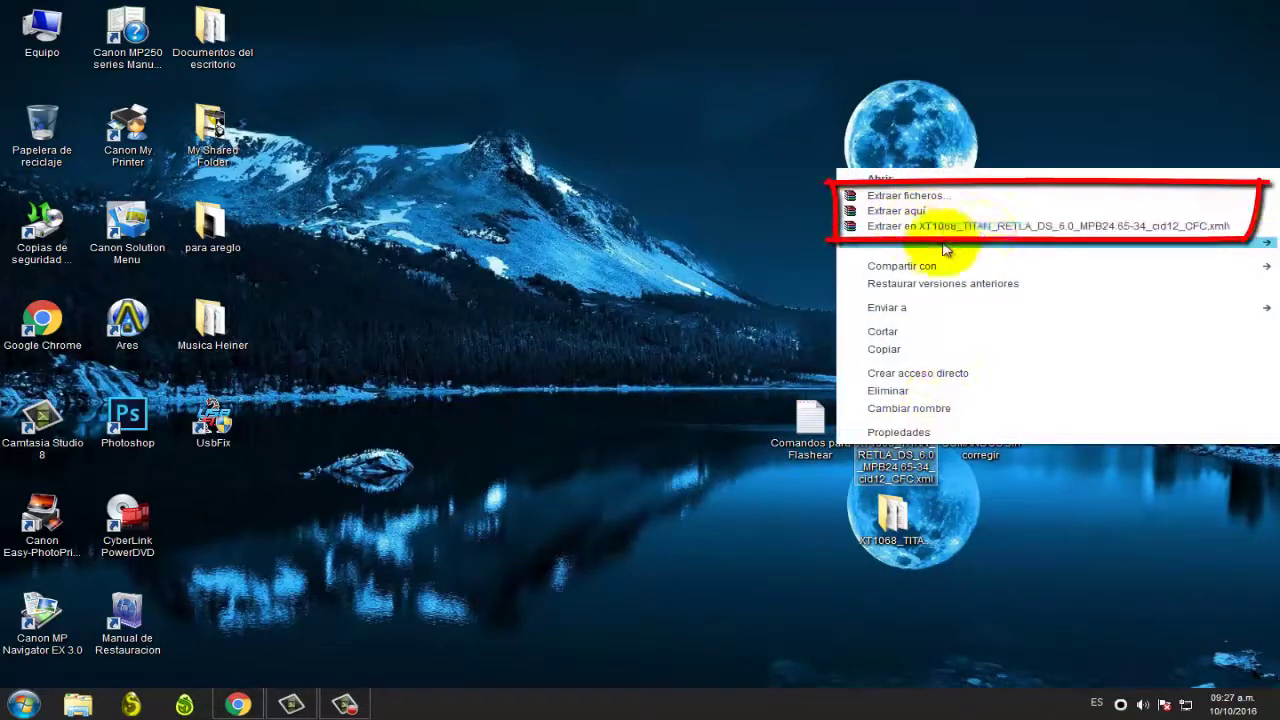
pyautogui.click(820, 514)
pyautogui.doubleClick(893, 515)
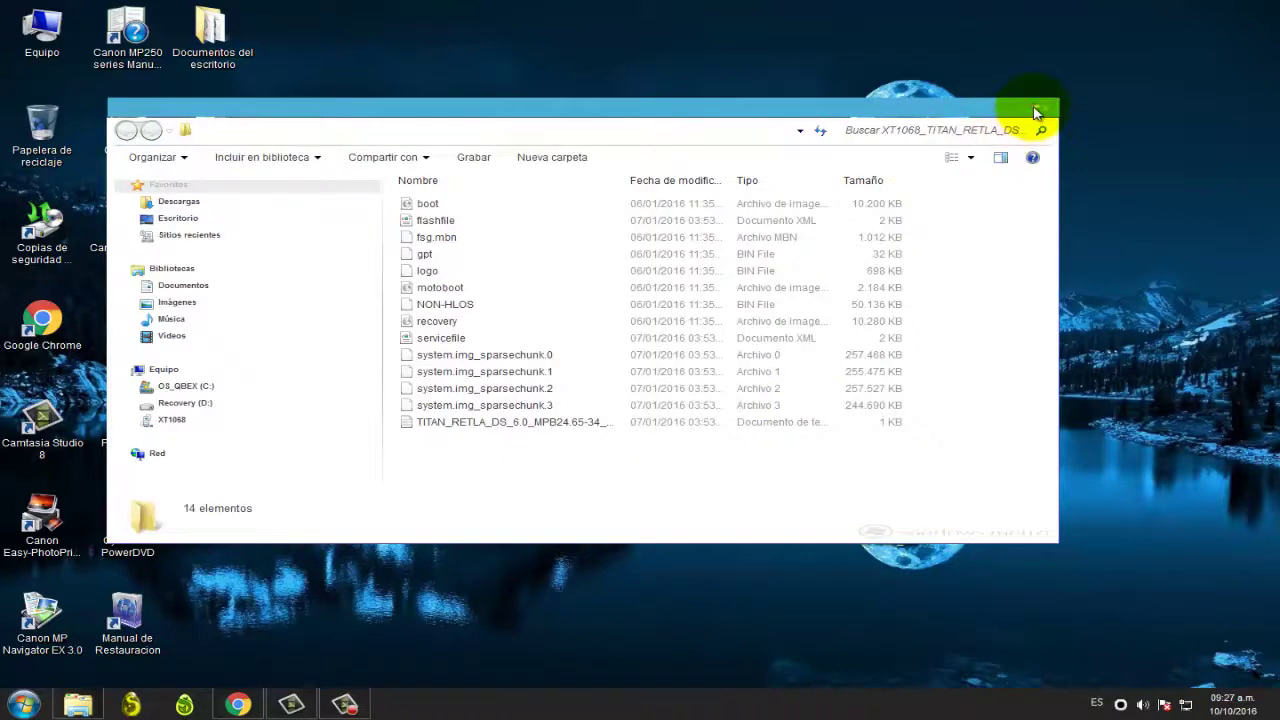
pyautogui.click(1036, 109)
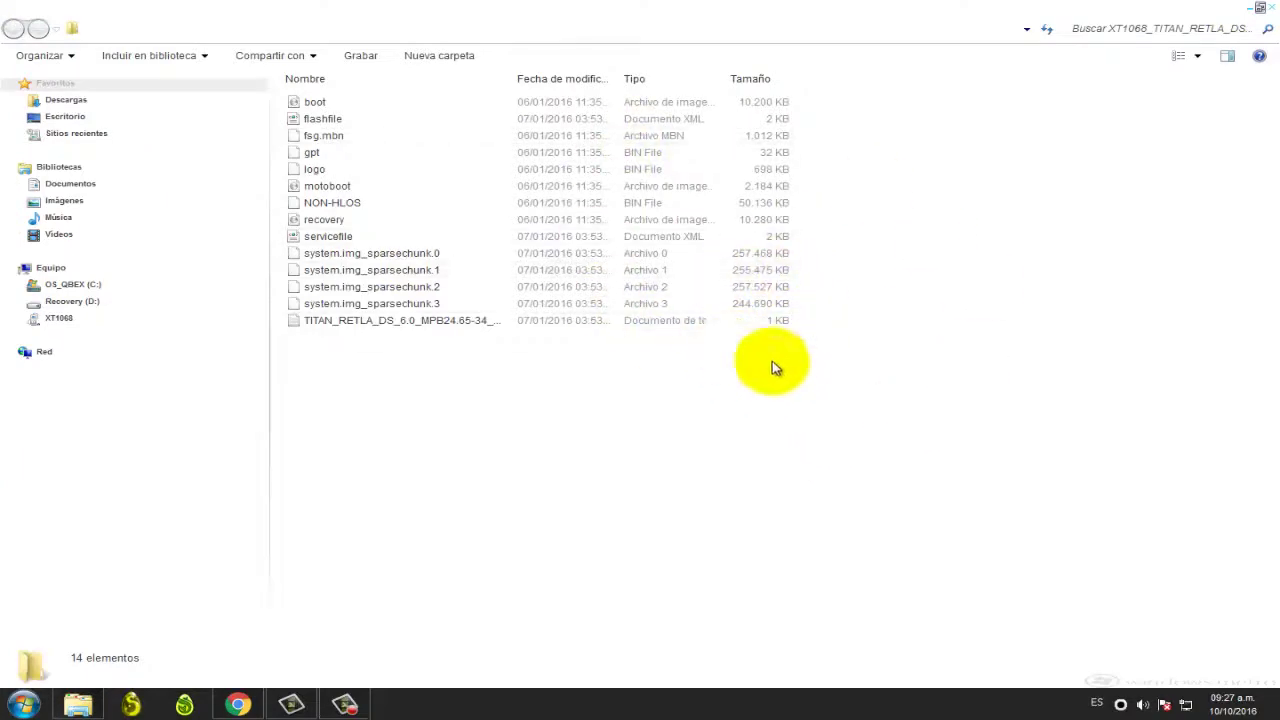
pyautogui.click(1270, 7)
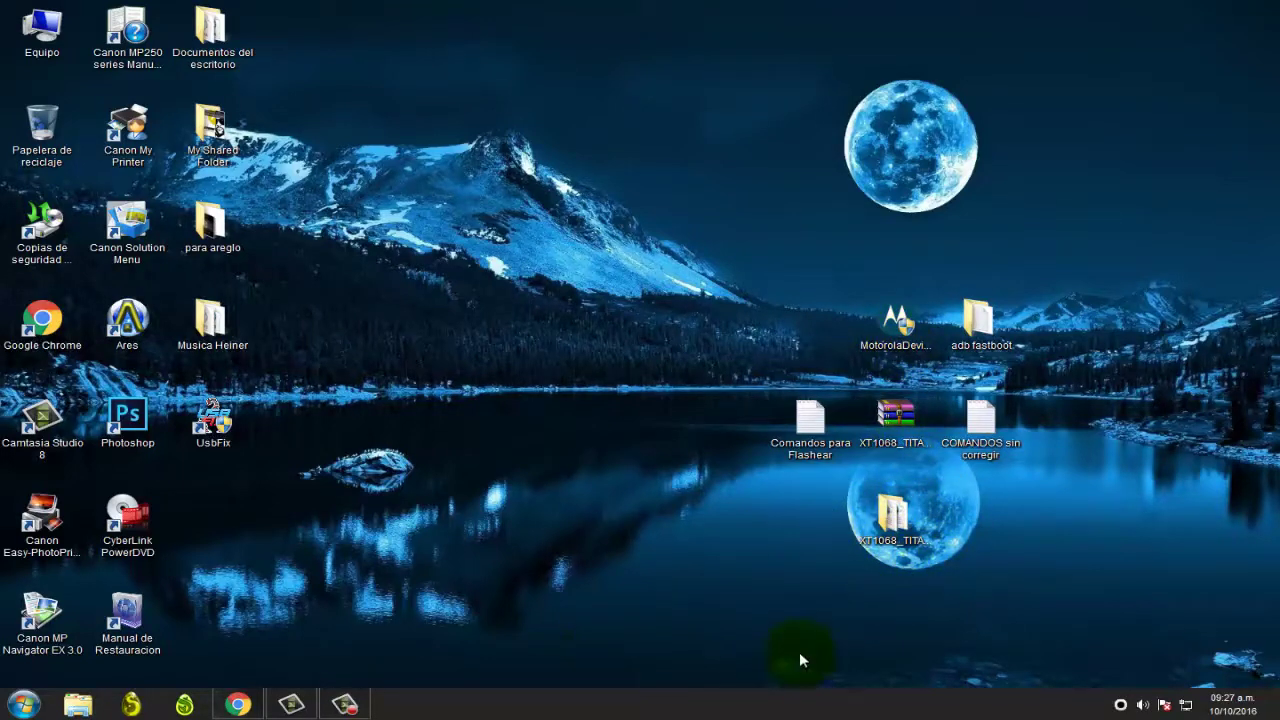
# - Open the adb+fastboot subfolder of the desktop's adb fastboot folder and minimize its window
pyautogui.doubleClick(985, 333)
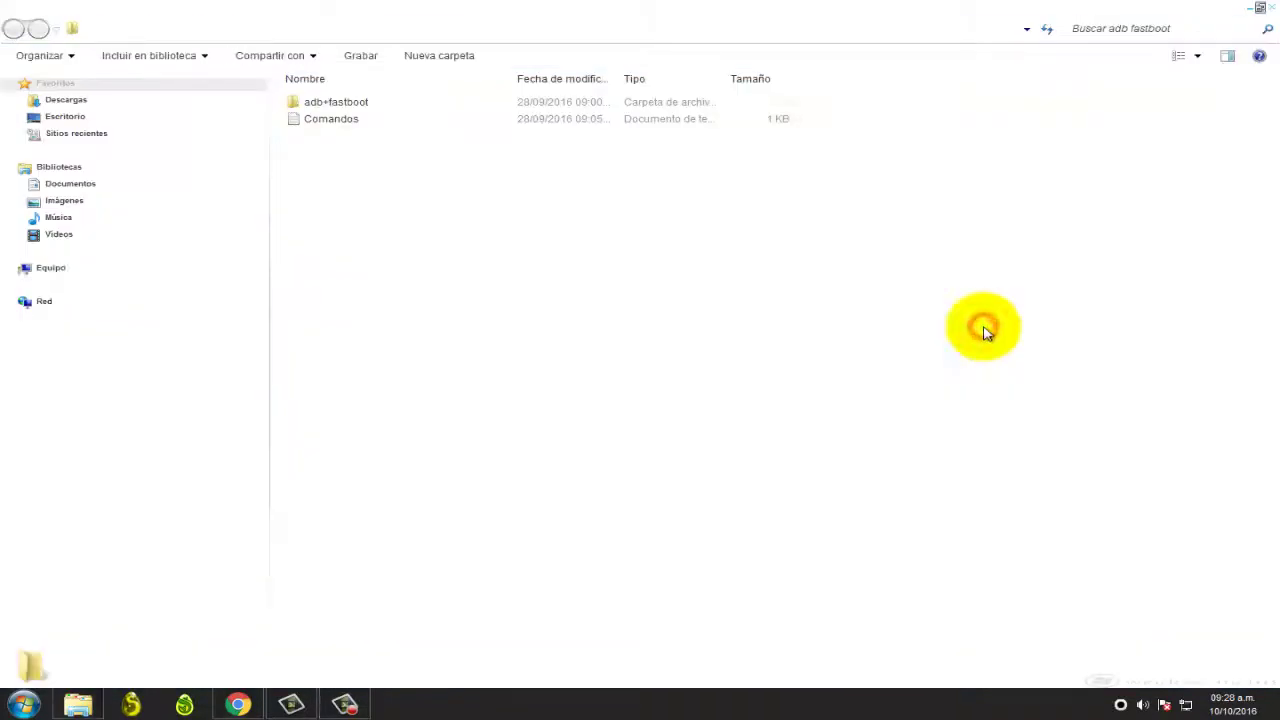
pyautogui.doubleClick(330, 104)
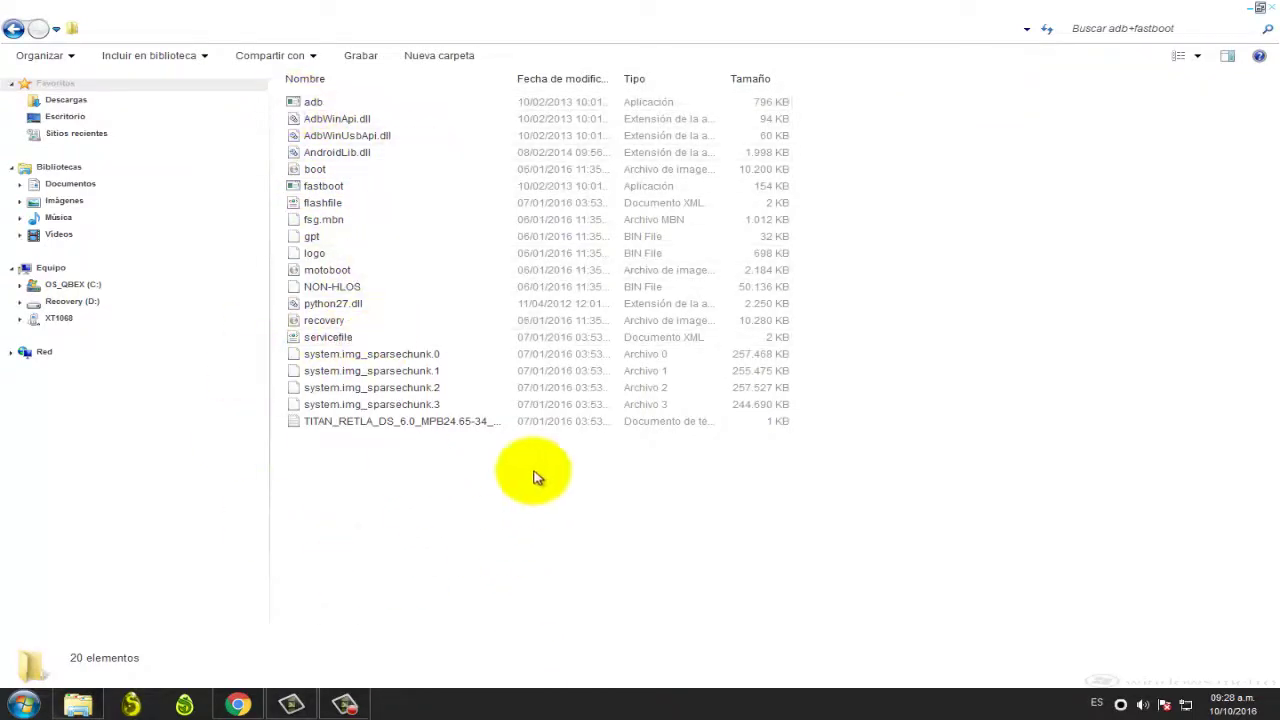
pyautogui.click(1257, 8)
# - Copy all files from the extracted XT1068_TITAN_RETLA_DS_6.0_MPB24.65-34_cid12_CFC.xml folder on the desktop
pyautogui.click(914, 510)
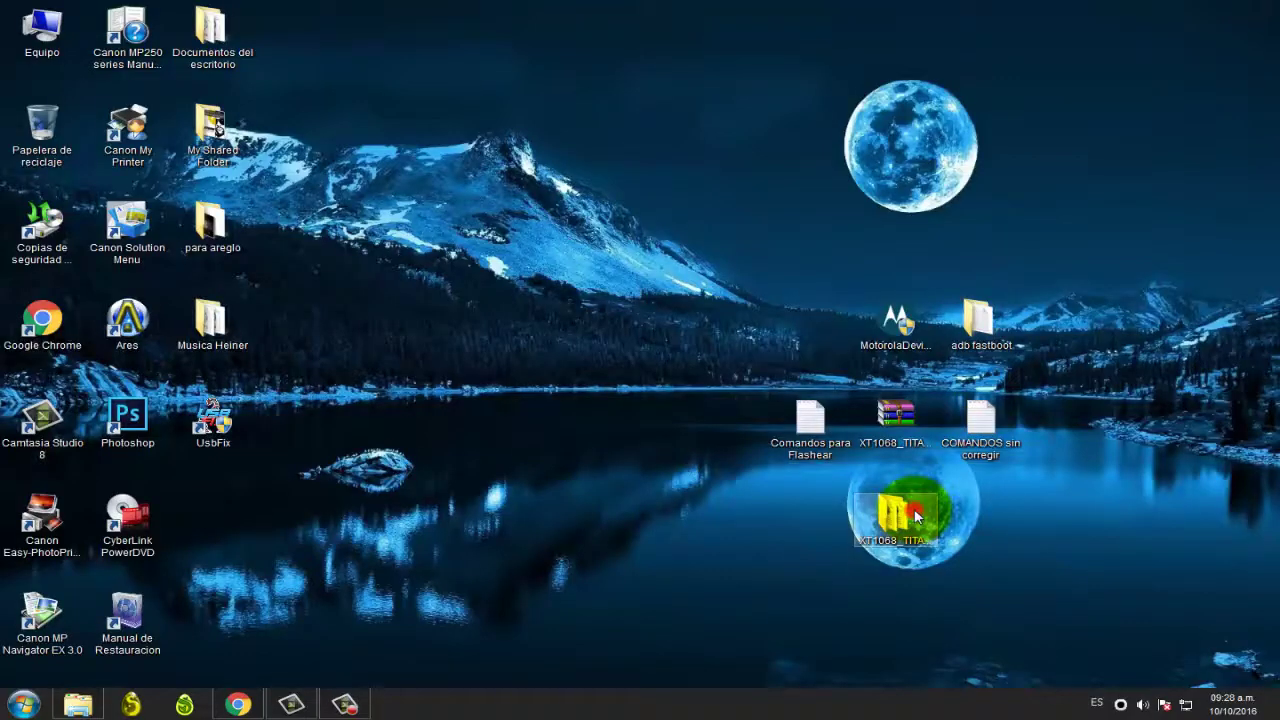
pyautogui.doubleClick(914, 512)
pyautogui.moveTo(575, 450); pyautogui.dragTo(306, 77)
pyautogui.rightClick(349, 165)
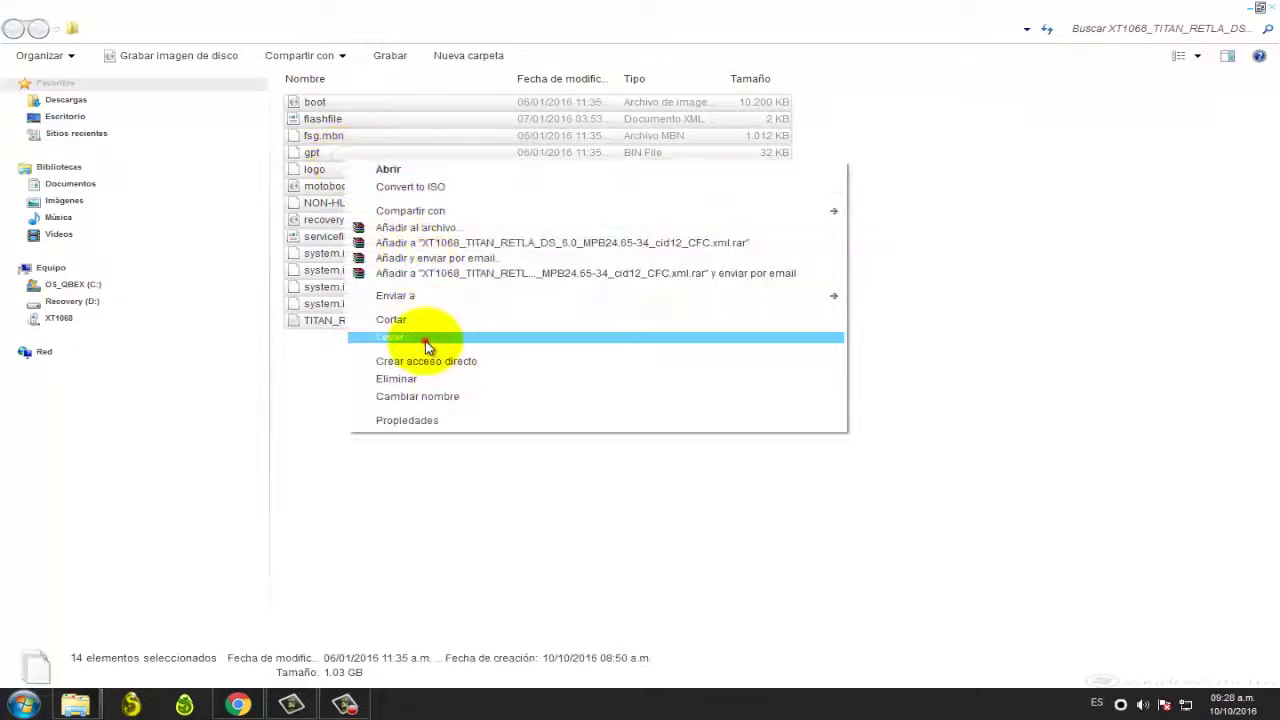
pyautogui.click(423, 338)
# - Return to the adb+fastboot folder, close the extracted XT1068 firmware folder window and minimize the adb+fastboot window
pyautogui.moveTo(73, 703)
pyautogui.click(68, 645)
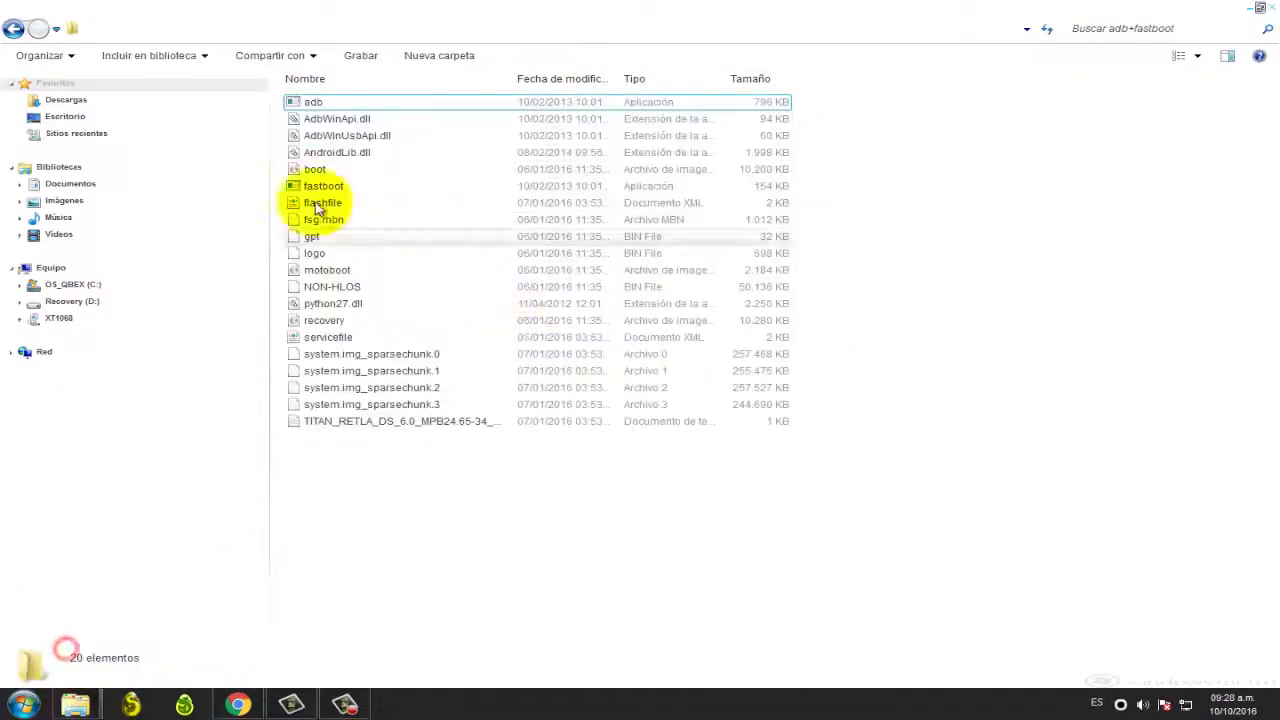
pyautogui.rightClick(421, 449)
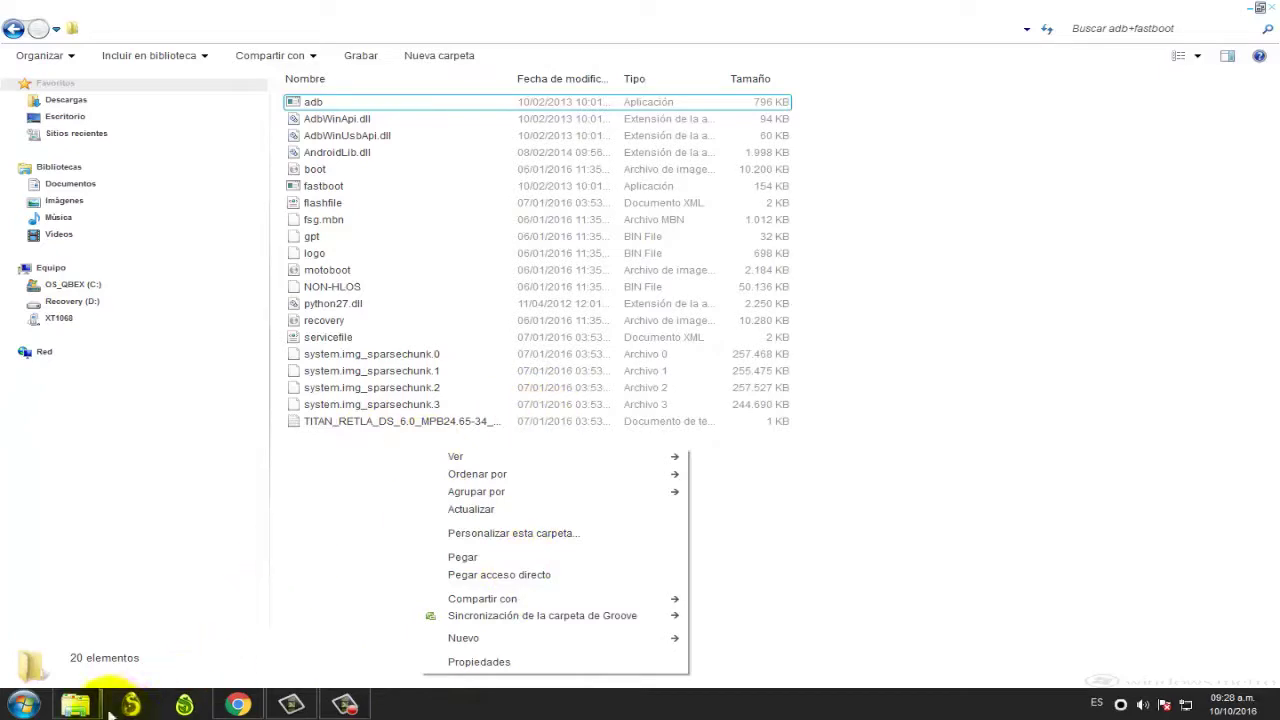
pyautogui.moveTo(90, 706)
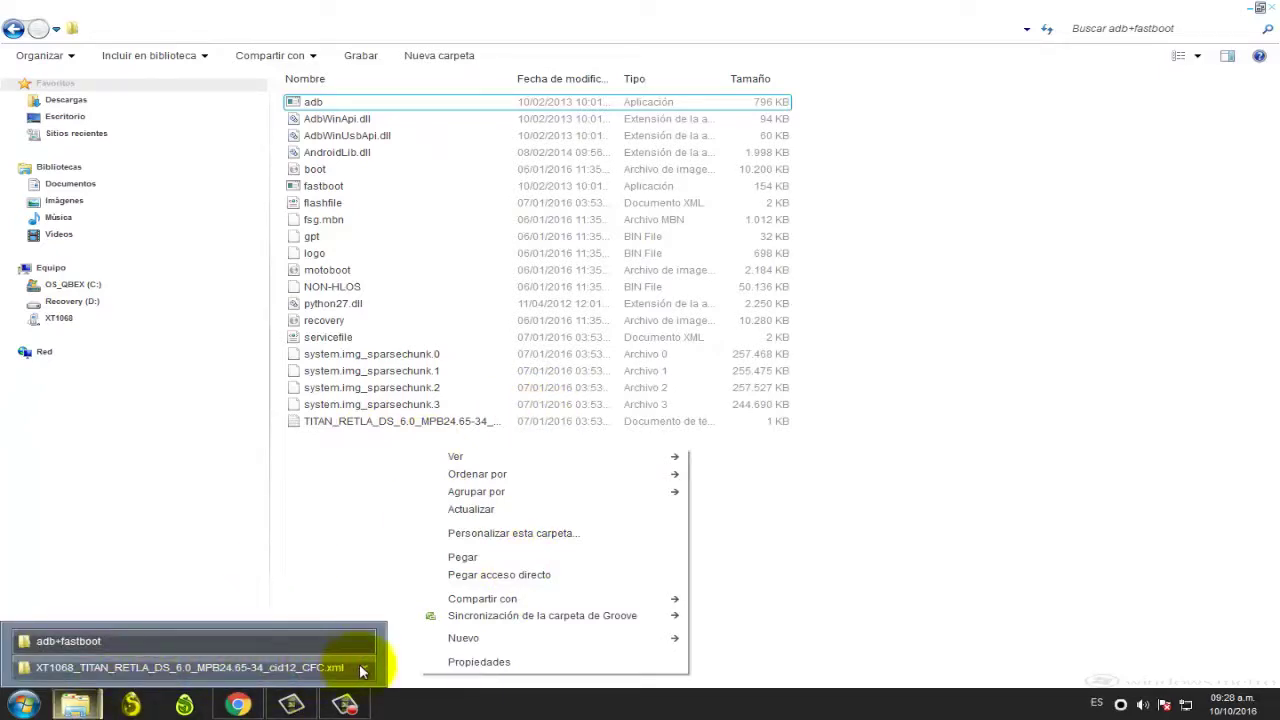
pyautogui.click(362, 672)
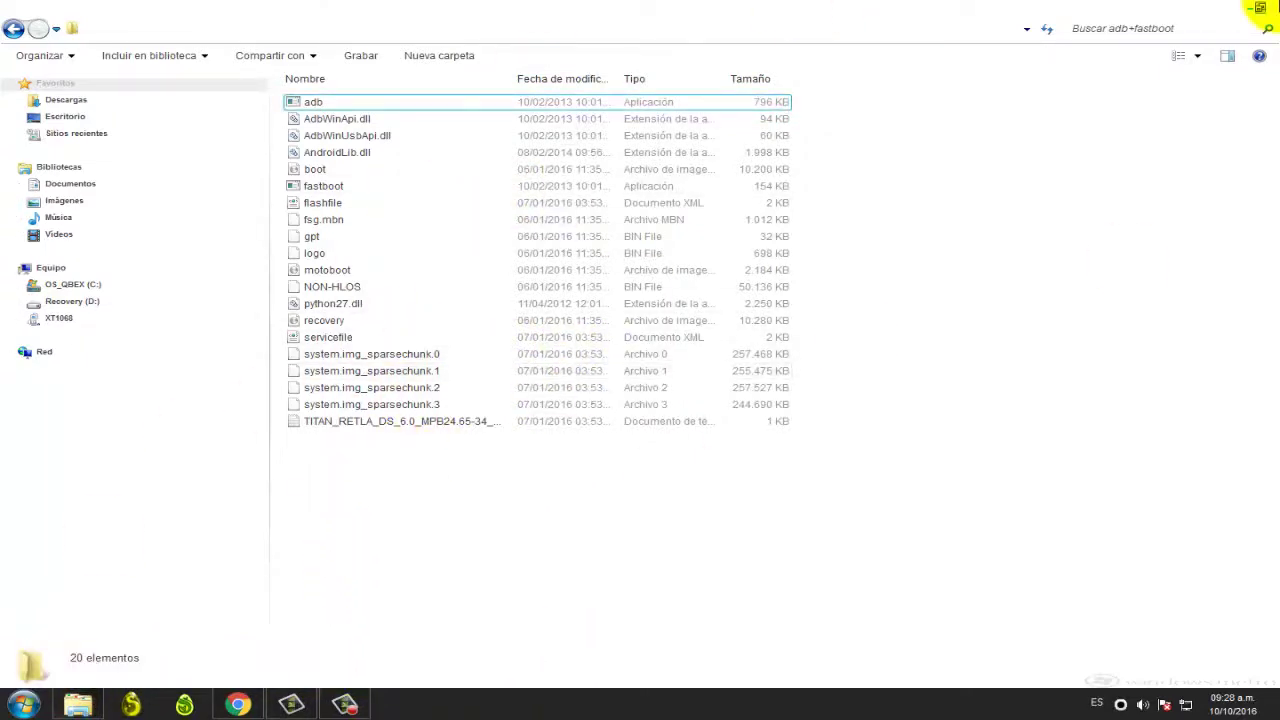
pyautogui.click(1257, 14)
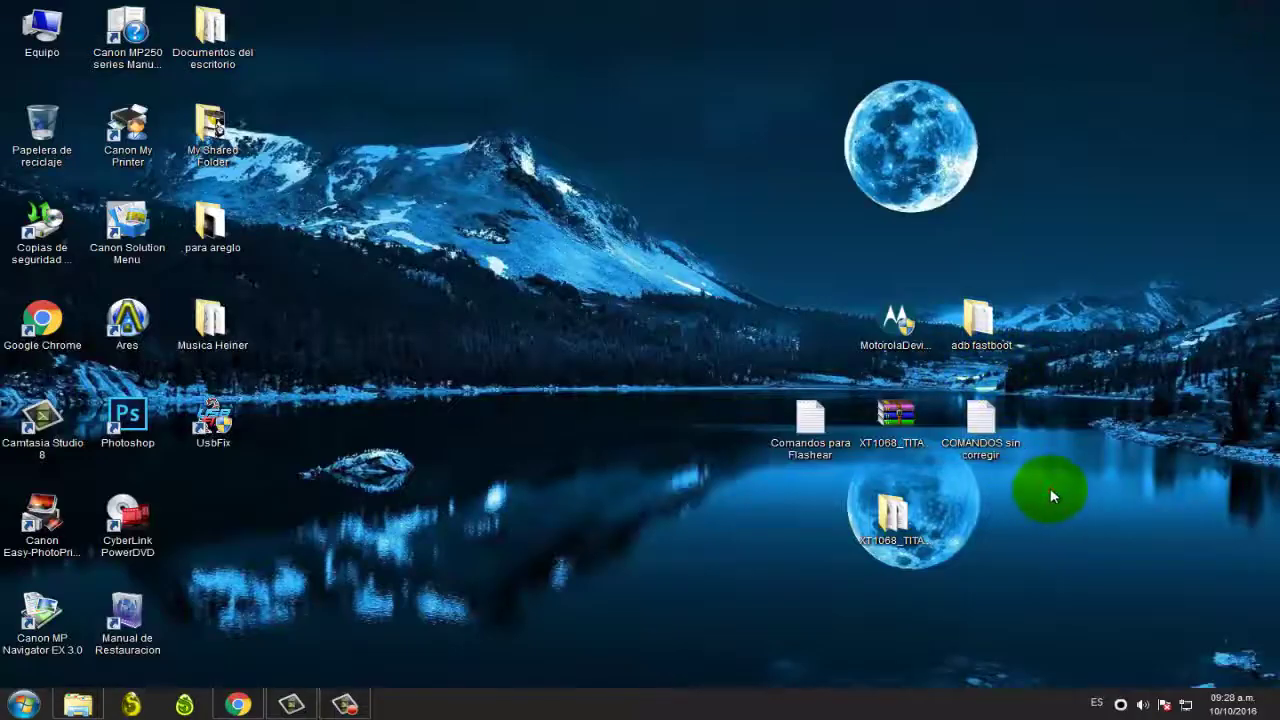
# - Open the desktop's COMANDOS sin corregir text file and compare its flash commands with the files in the adb+fastboot folder
pyautogui.doubleClick(980, 418)
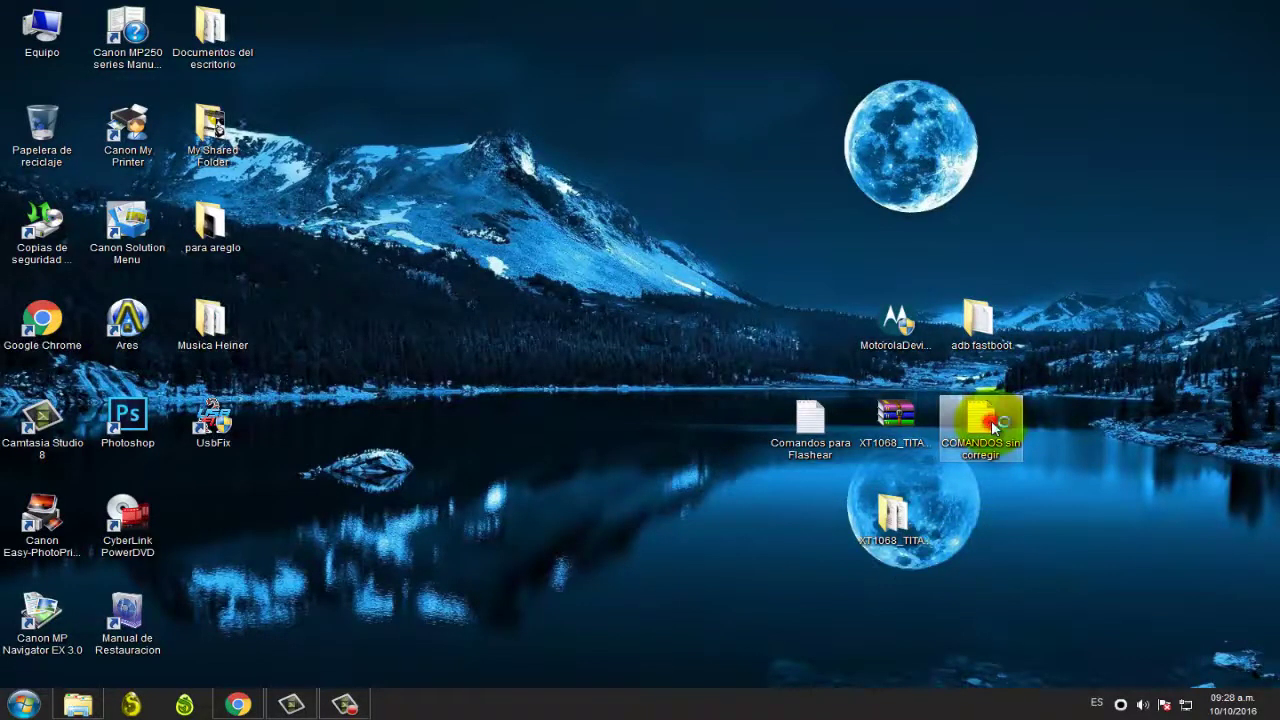
pyautogui.click(345, 704)
pyautogui.click(621, 620)
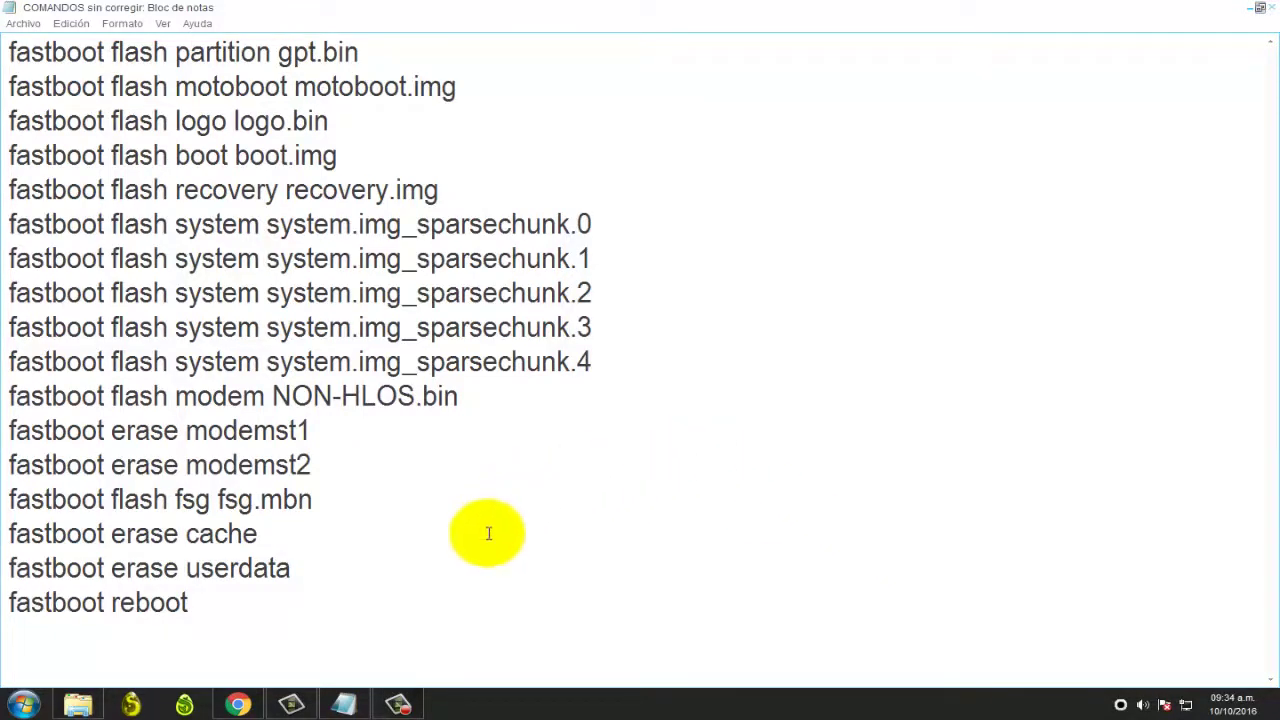
pyautogui.click(78, 705)
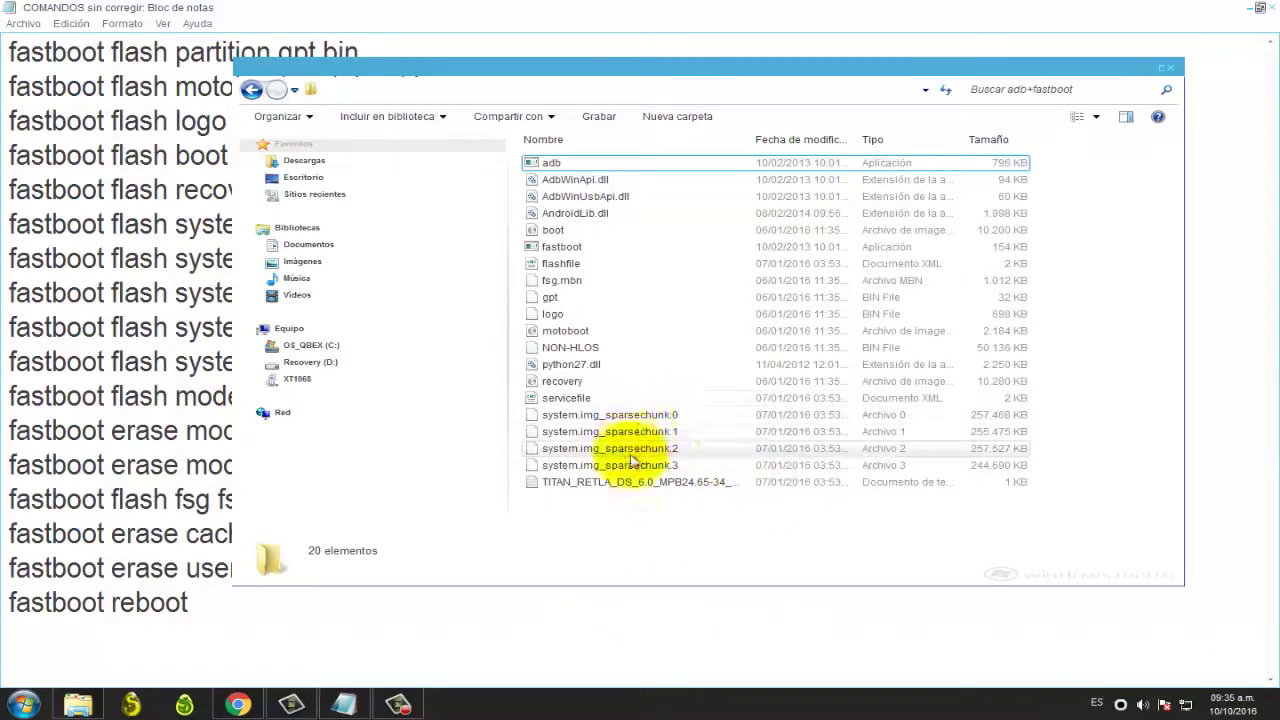
pyautogui.click(612, 617)
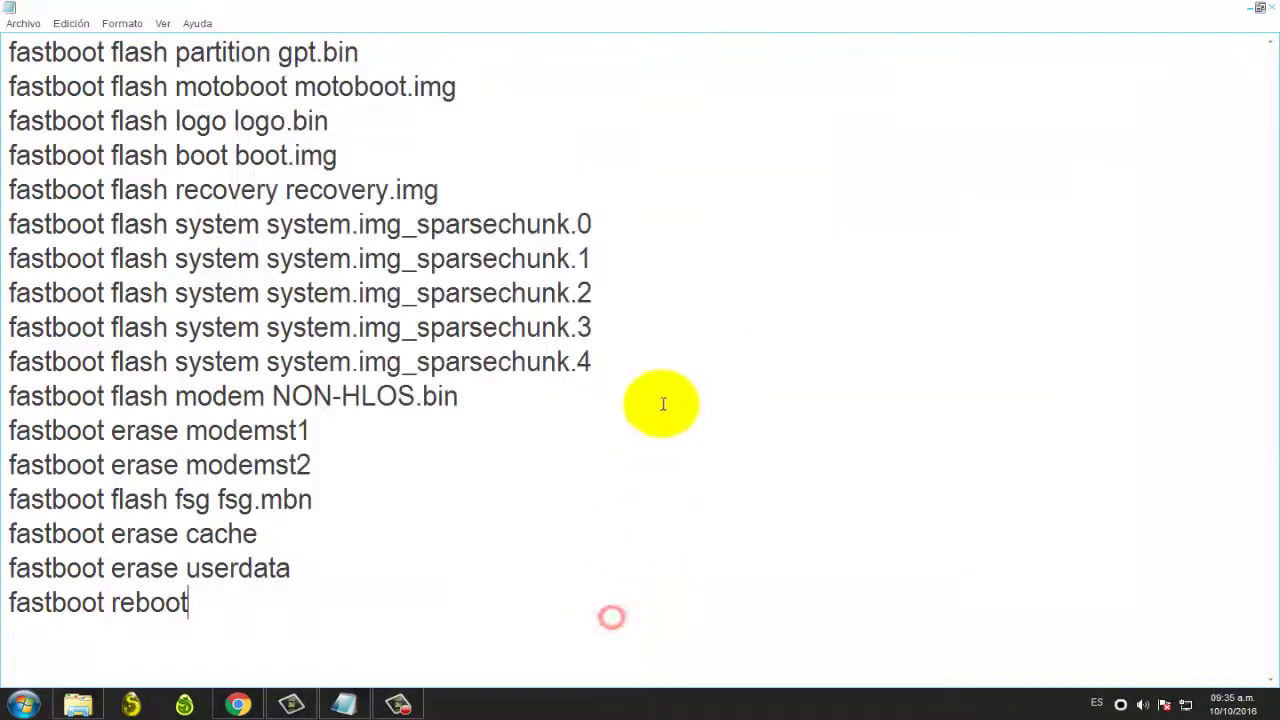
# - Delete the command fastboot flash system system.img_sparsechunk.4 from the list and recheck the list against the adb+fastboot folder's files
pyautogui.click(605, 365)
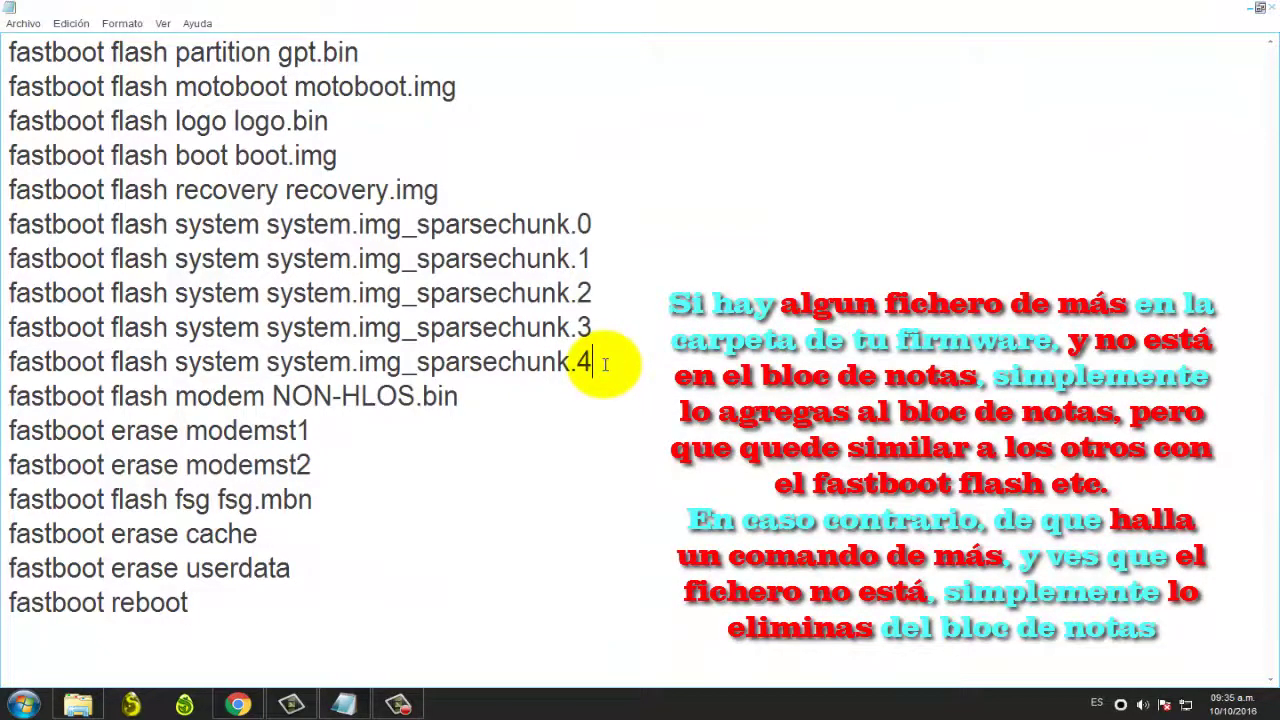
pyautogui.moveTo(605, 365); pyautogui.dragTo(14, 362)
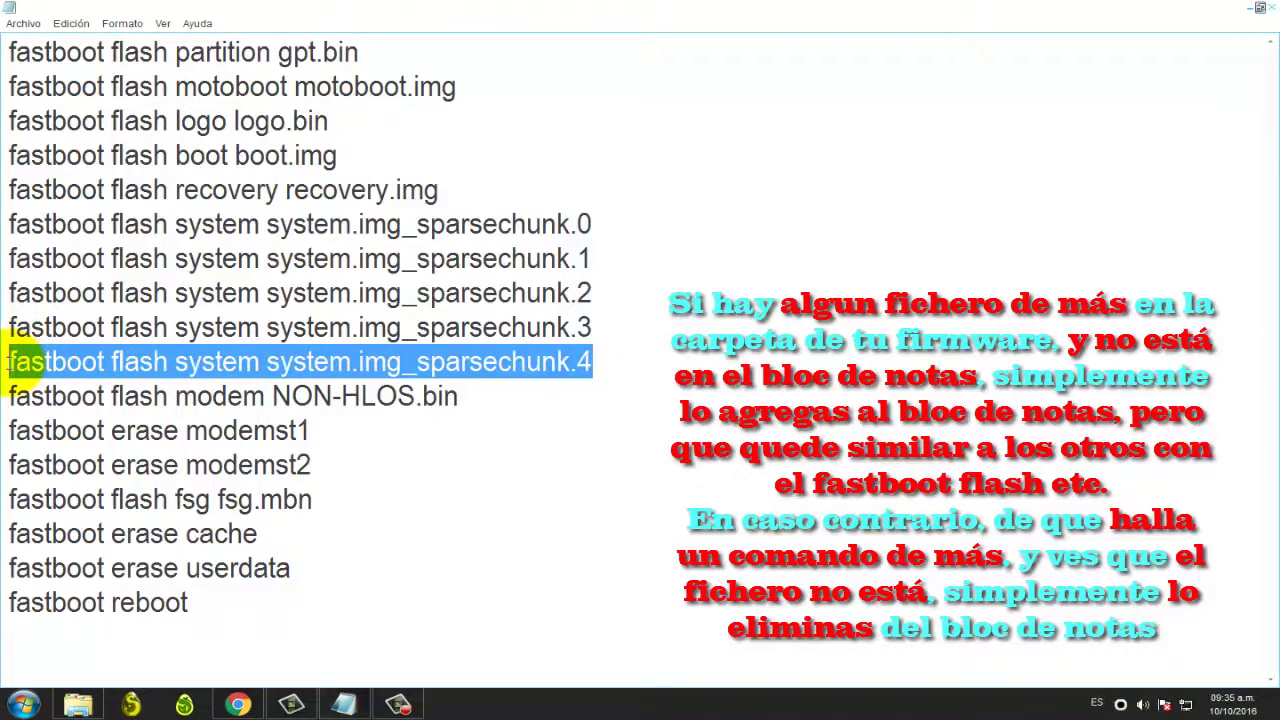
pyautogui.press('Delete')
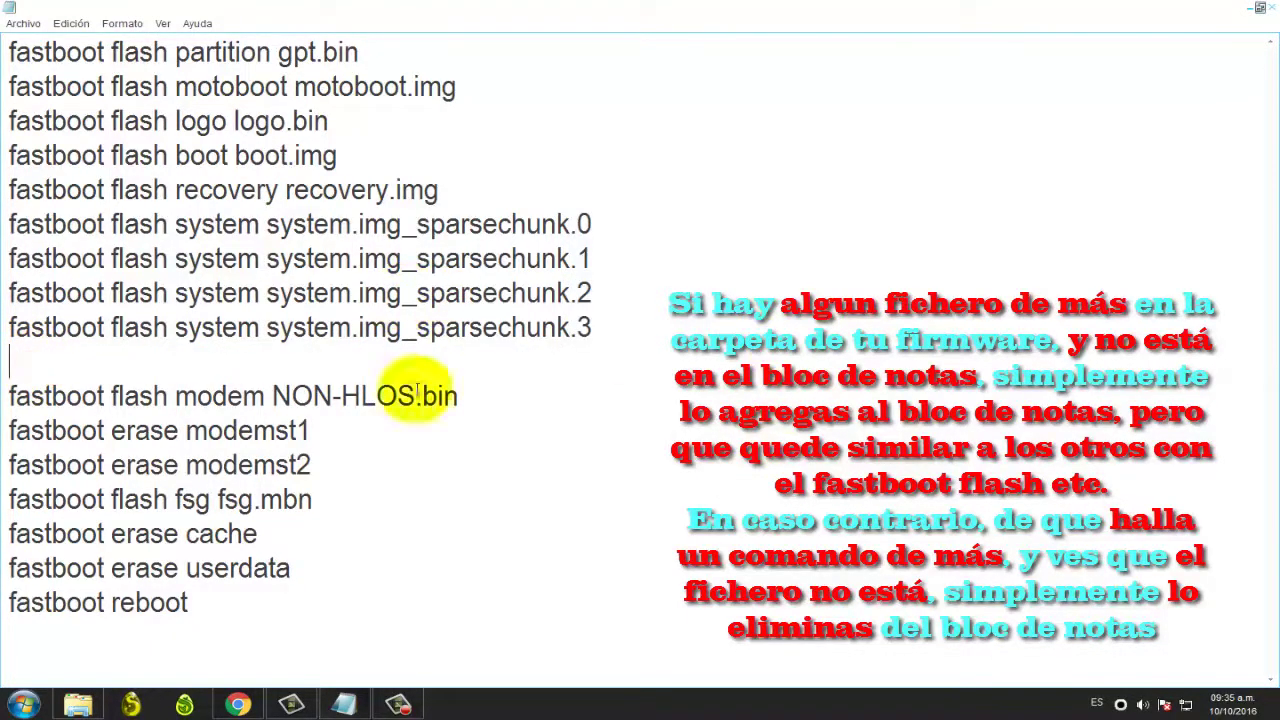
pyautogui.click(65, 708)
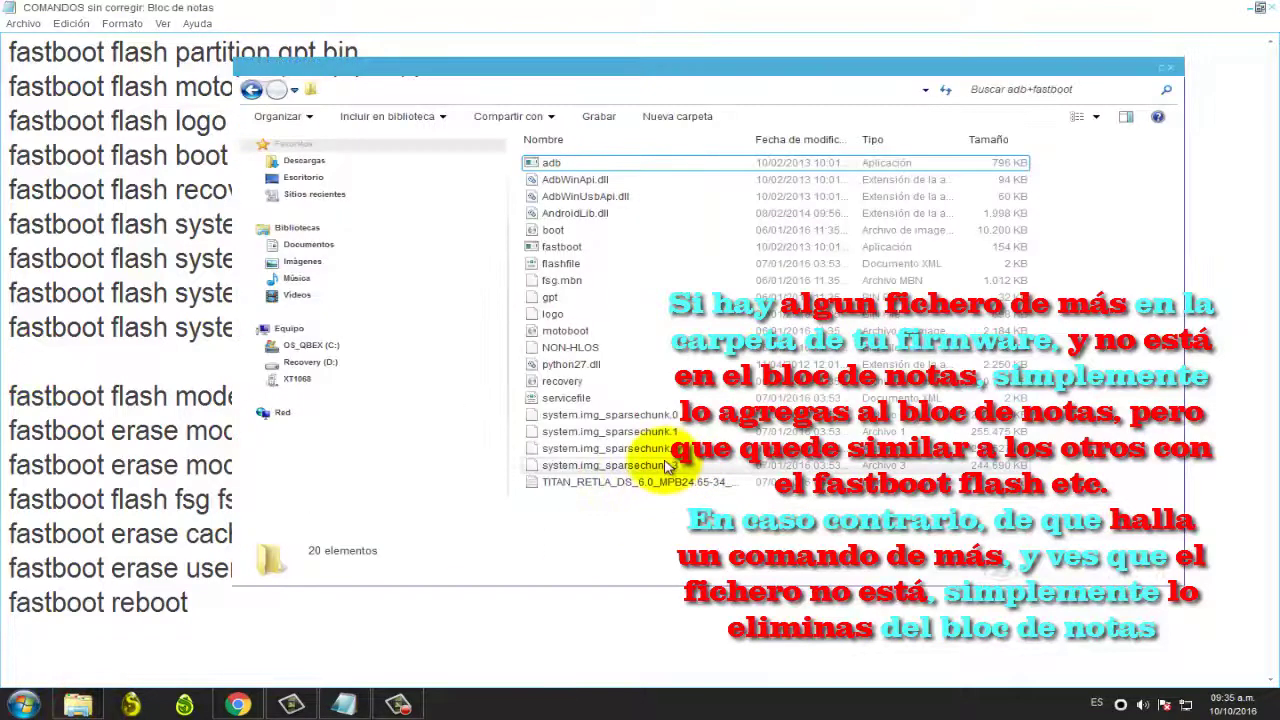
pyautogui.click(449, 617)
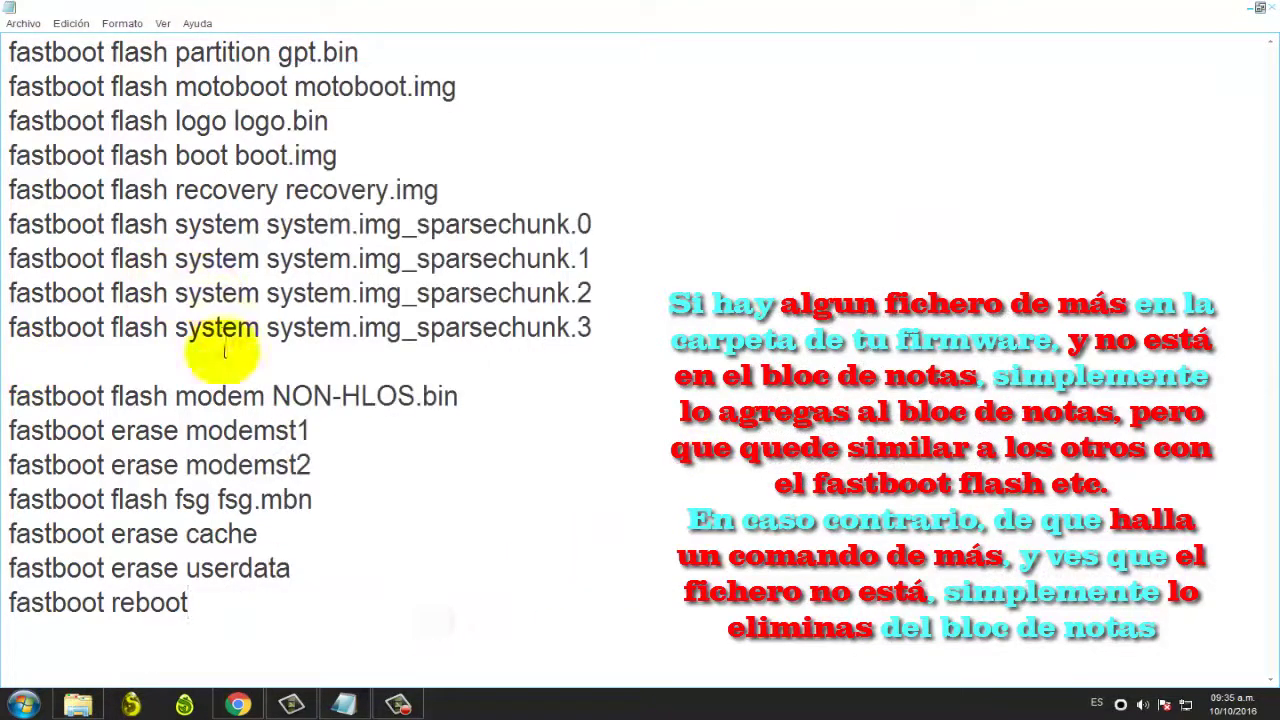
pyautogui.click(237, 370)
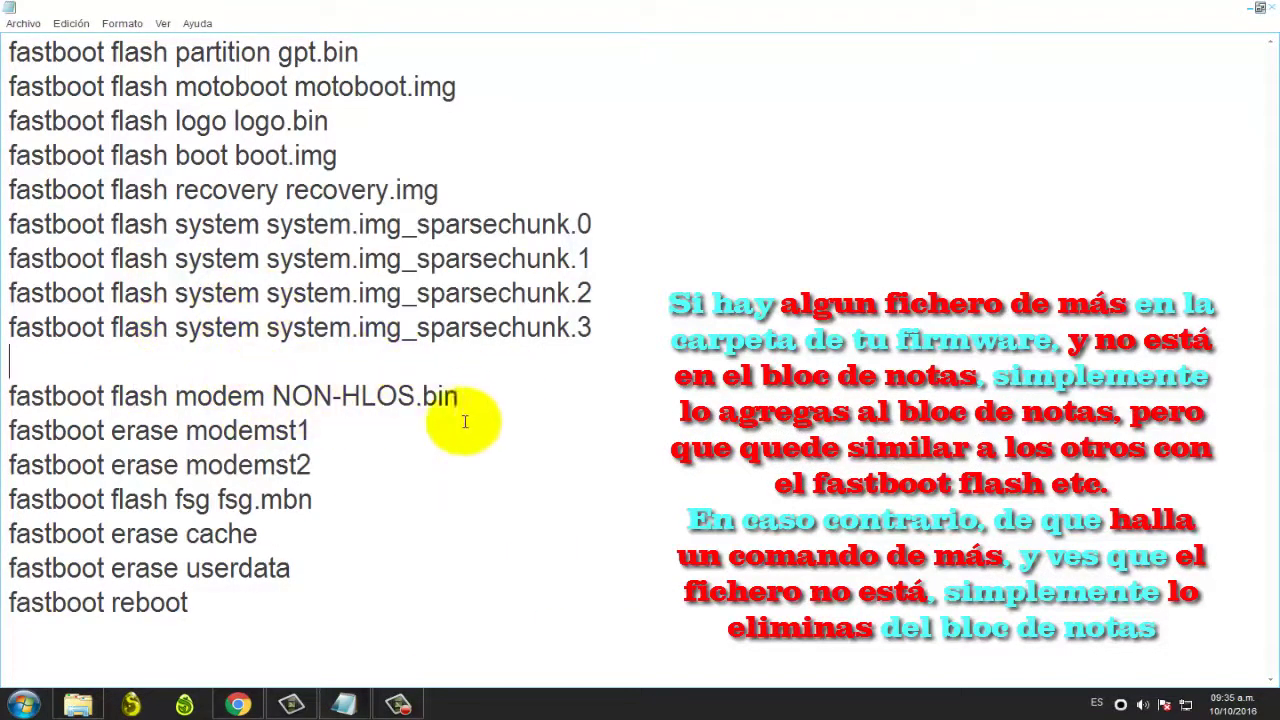
pyautogui.click(98, 708)
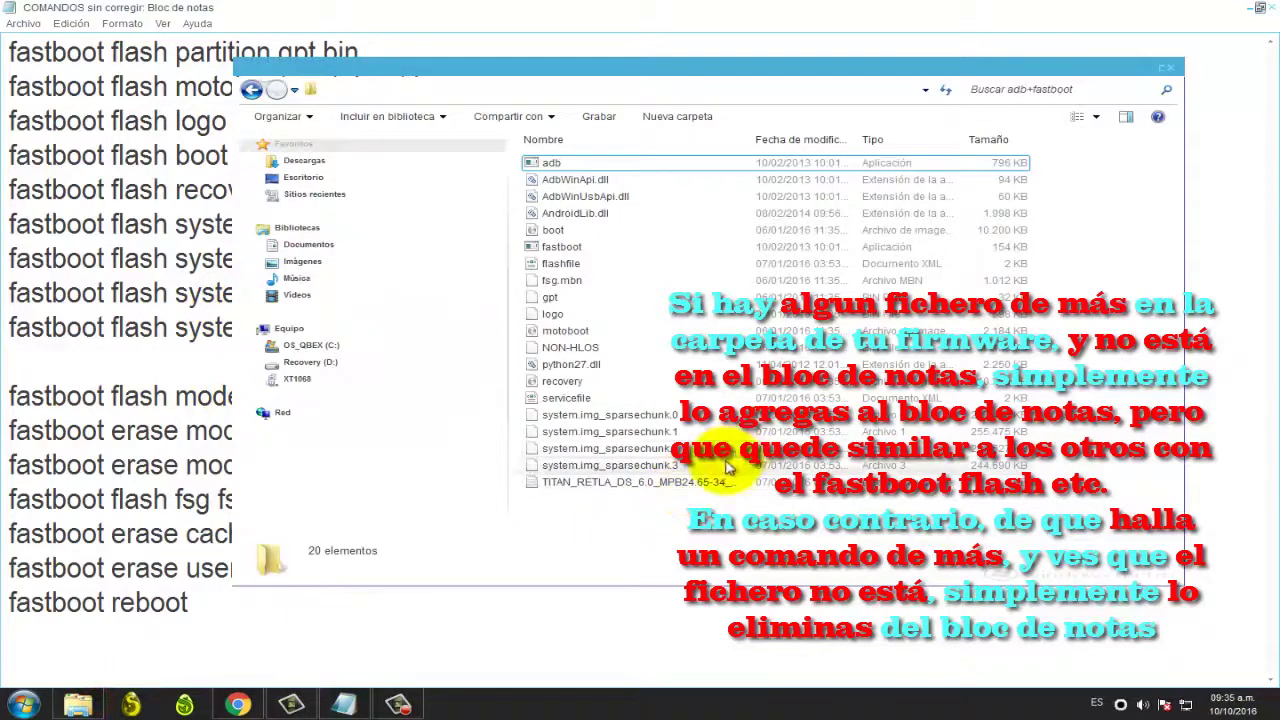
pyautogui.click(421, 626)
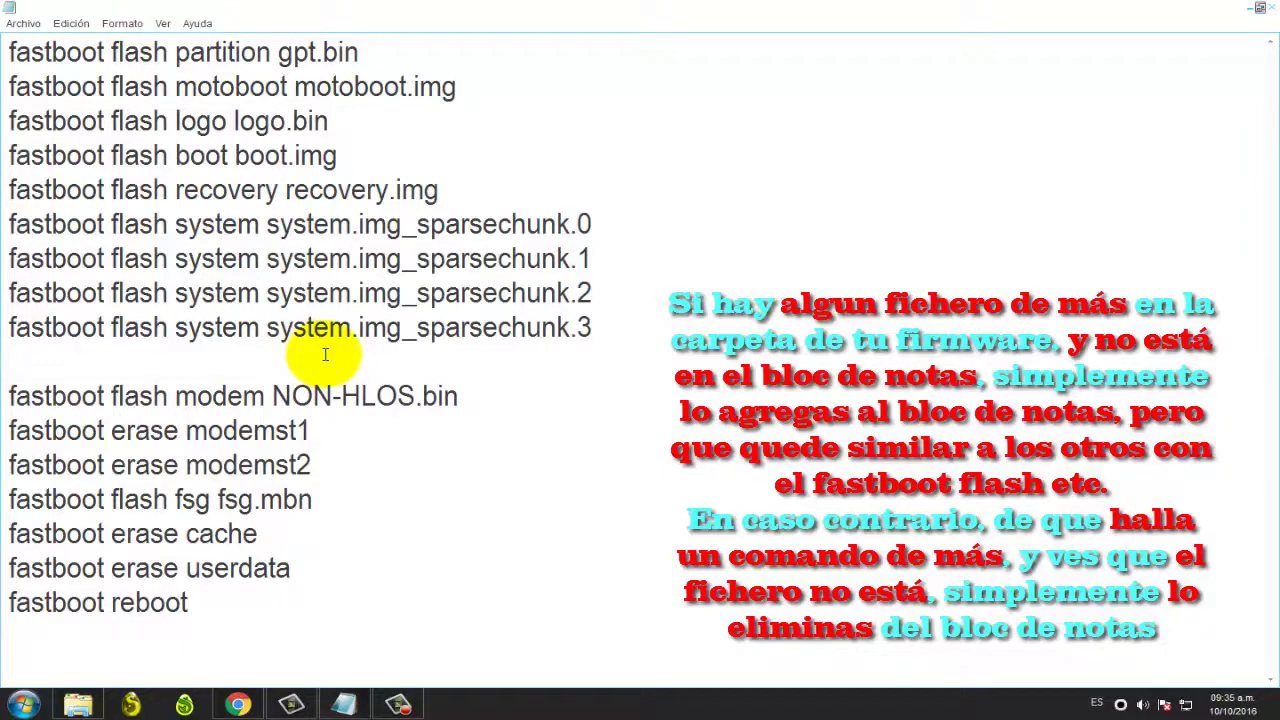
# - Copy the file name of system.img_sparsechunk.3 from the adb+fastboot folder into the list's empty line and change it to system.img_sparsechunk.4
pyautogui.click(84, 709)
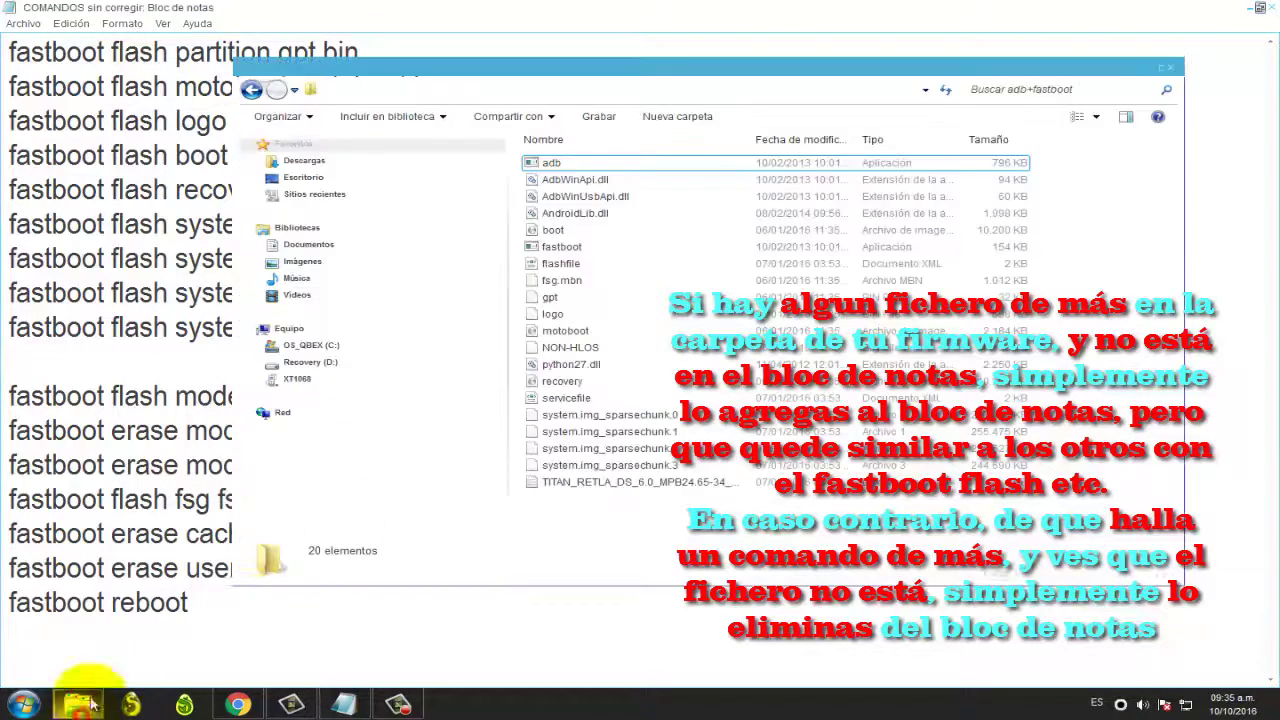
pyautogui.click(655, 468)
pyautogui.rightClick(655, 468)
pyautogui.click(718, 425)
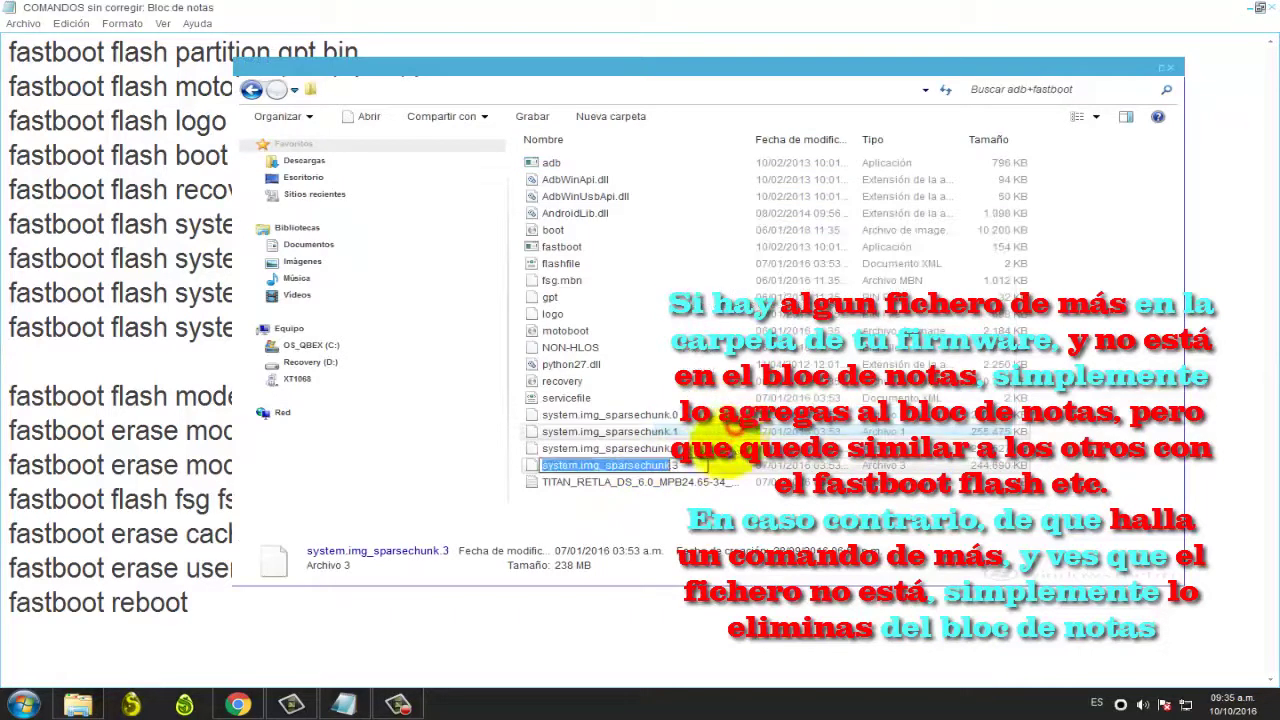
pyautogui.rightClick(597, 468)
pyautogui.click(637, 286)
pyautogui.click(127, 343)
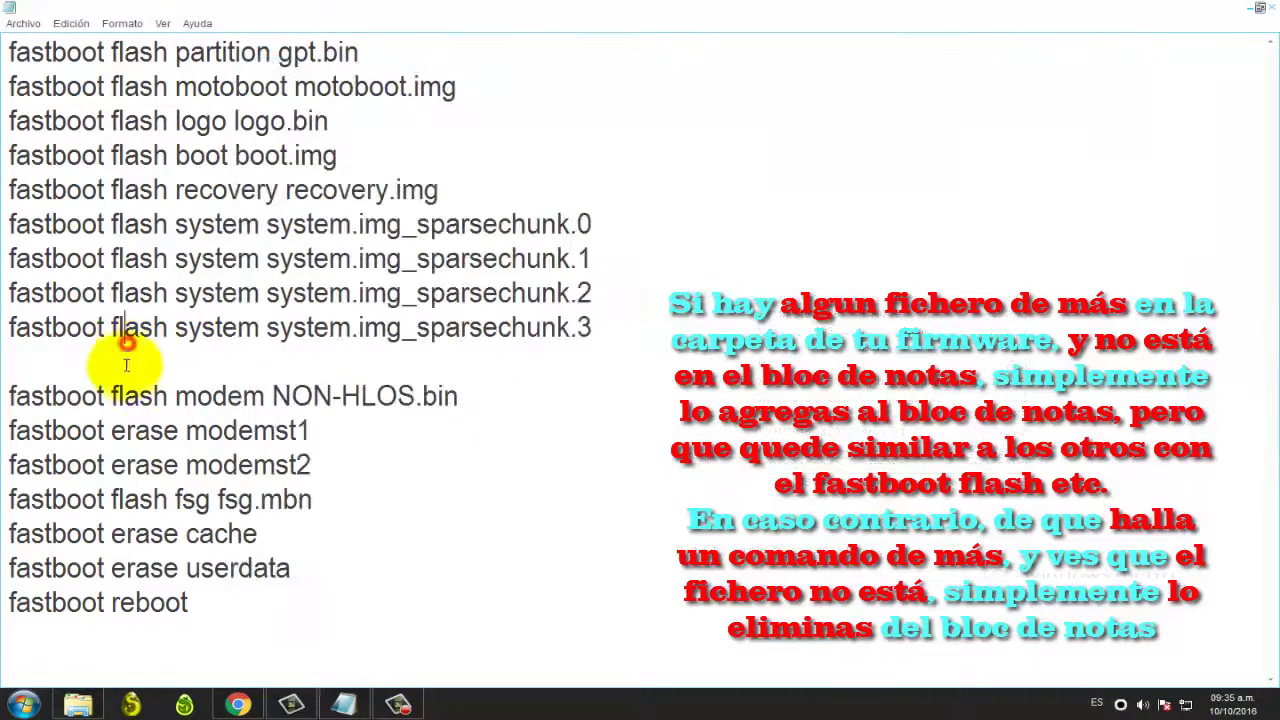
pyautogui.rightClick(126, 370)
pyautogui.click(171, 432)
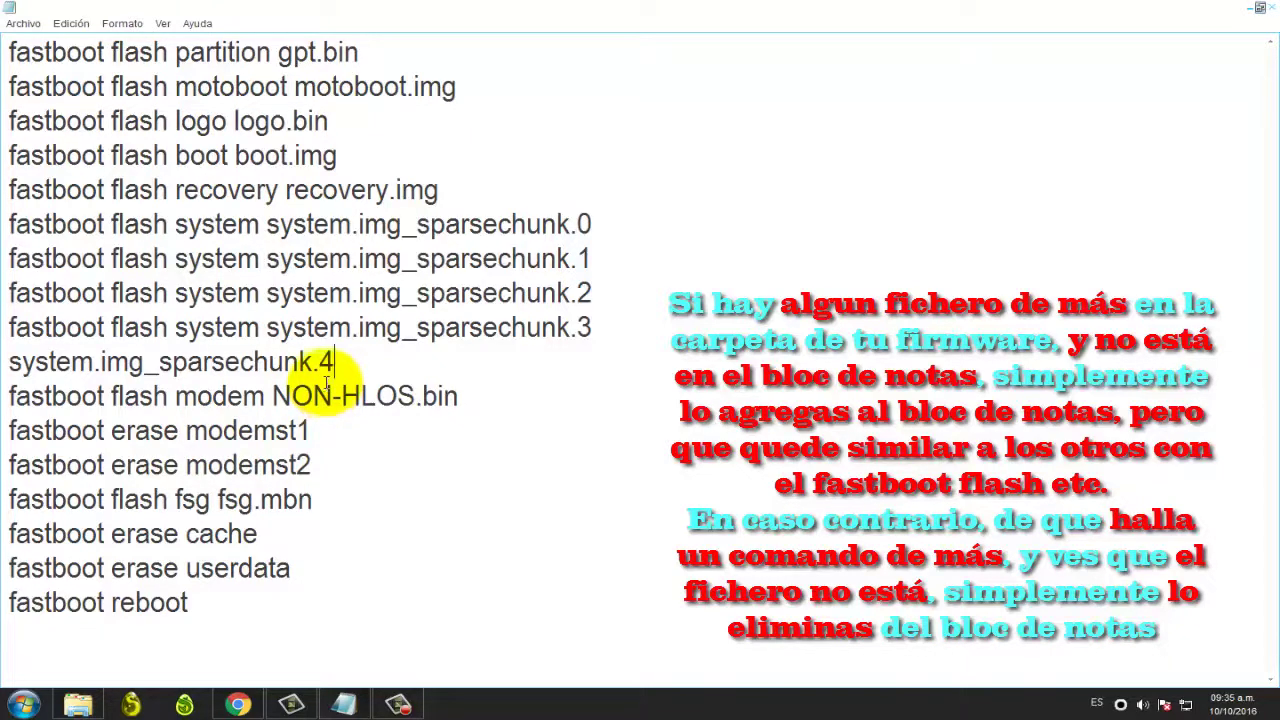
# - Copy "fastboot flash system" from the line above in front of system.img_sparsechunk.4 and remove the extra spaces
pyautogui.click(8, 362)
pyautogui.moveTo(9, 328); pyautogui.dragTo(268, 338)
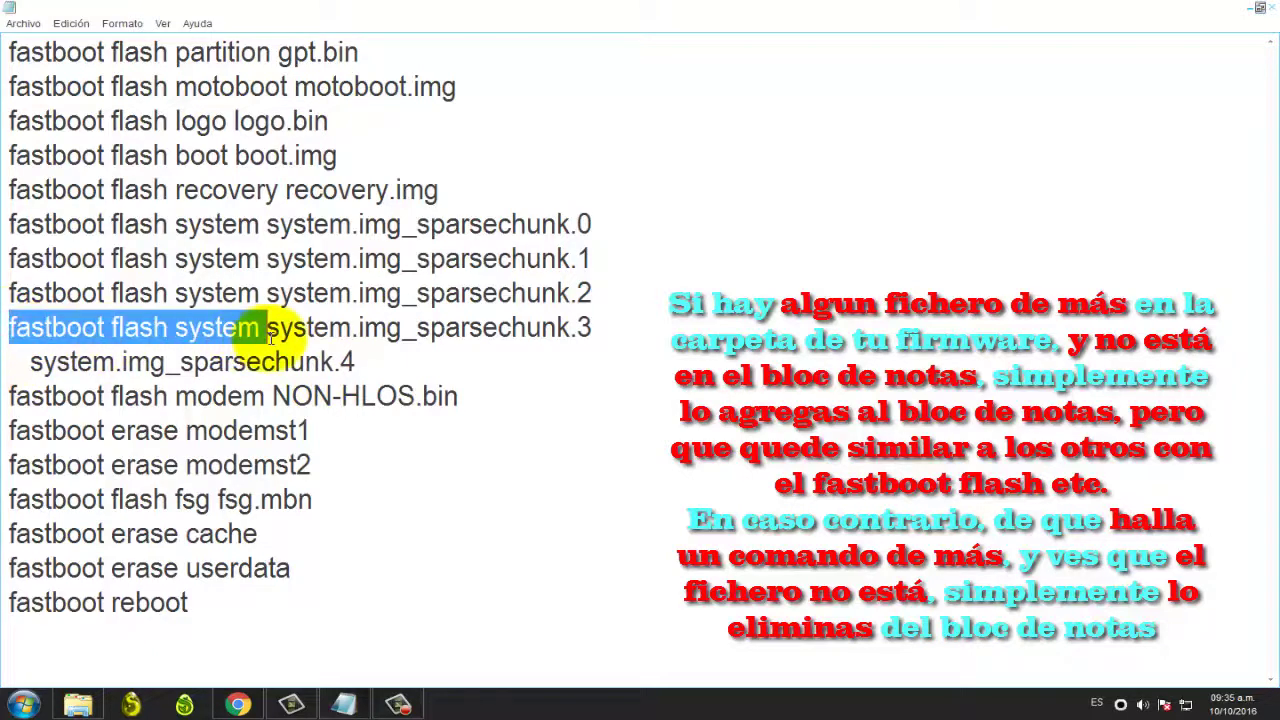
pyautogui.rightClick(257, 330)
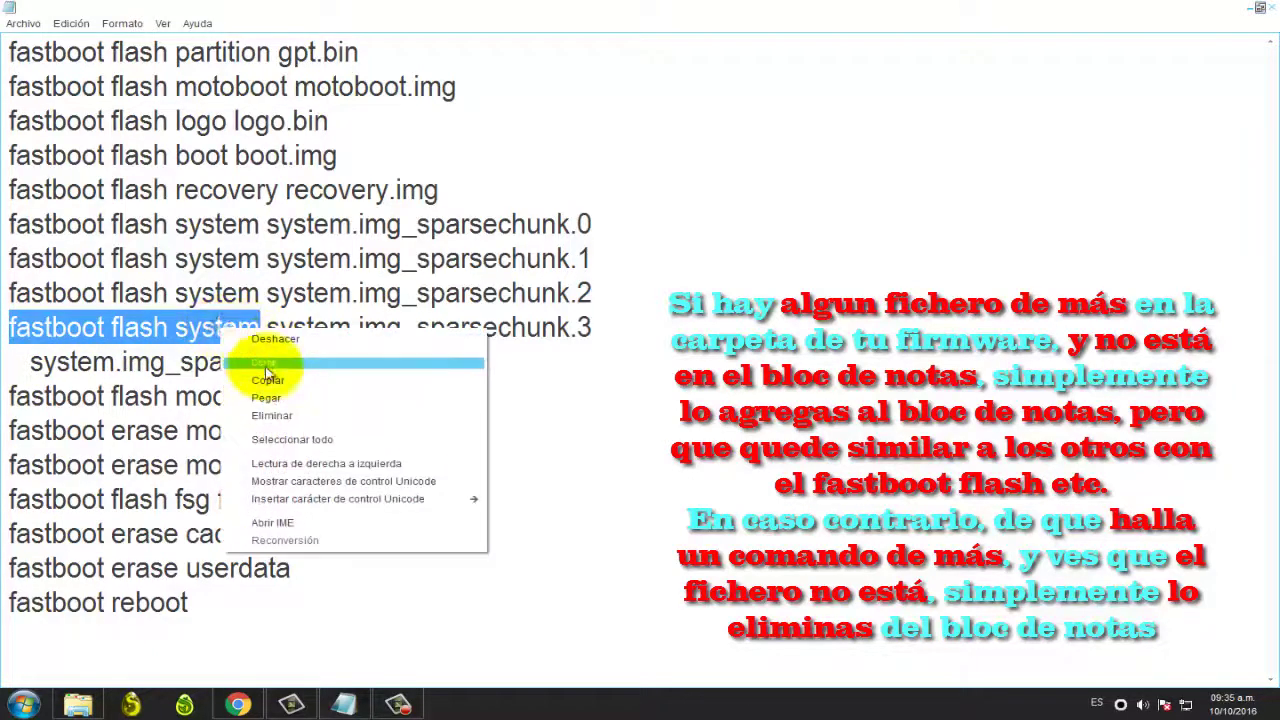
pyautogui.click(290, 364)
pyautogui.click(14, 362)
pyautogui.rightClick(14, 362)
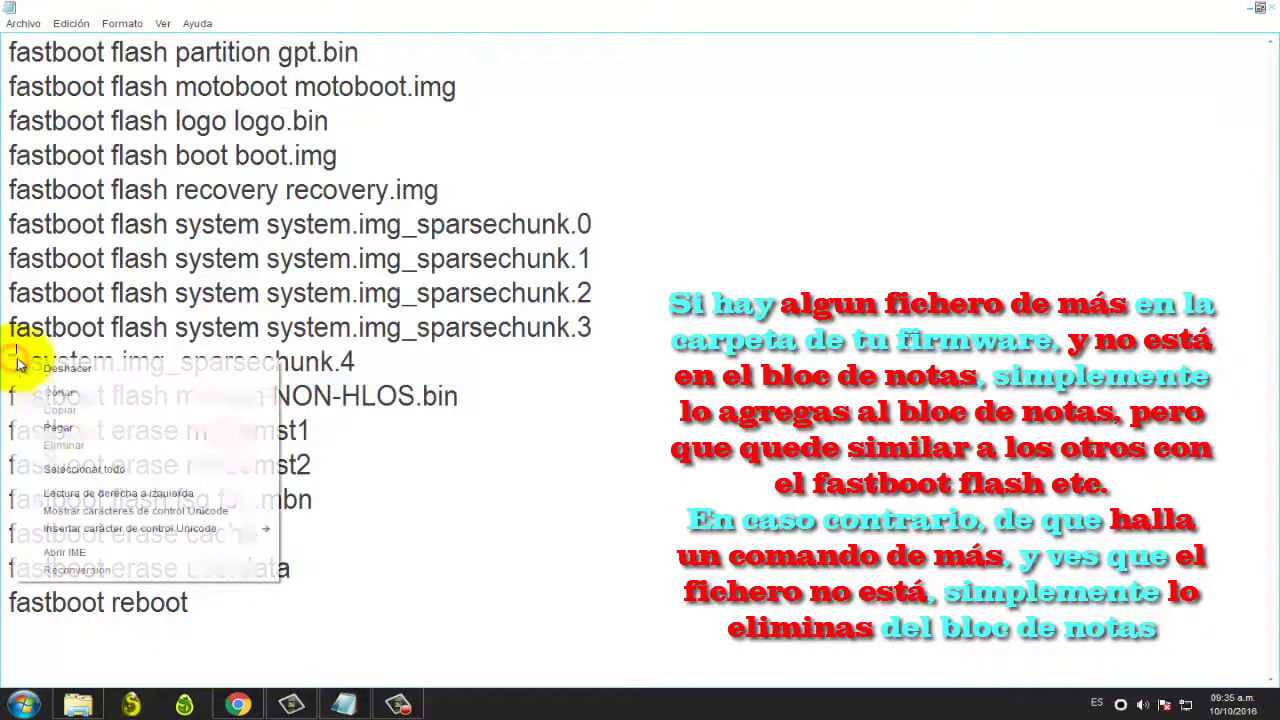
pyautogui.click(57, 428)
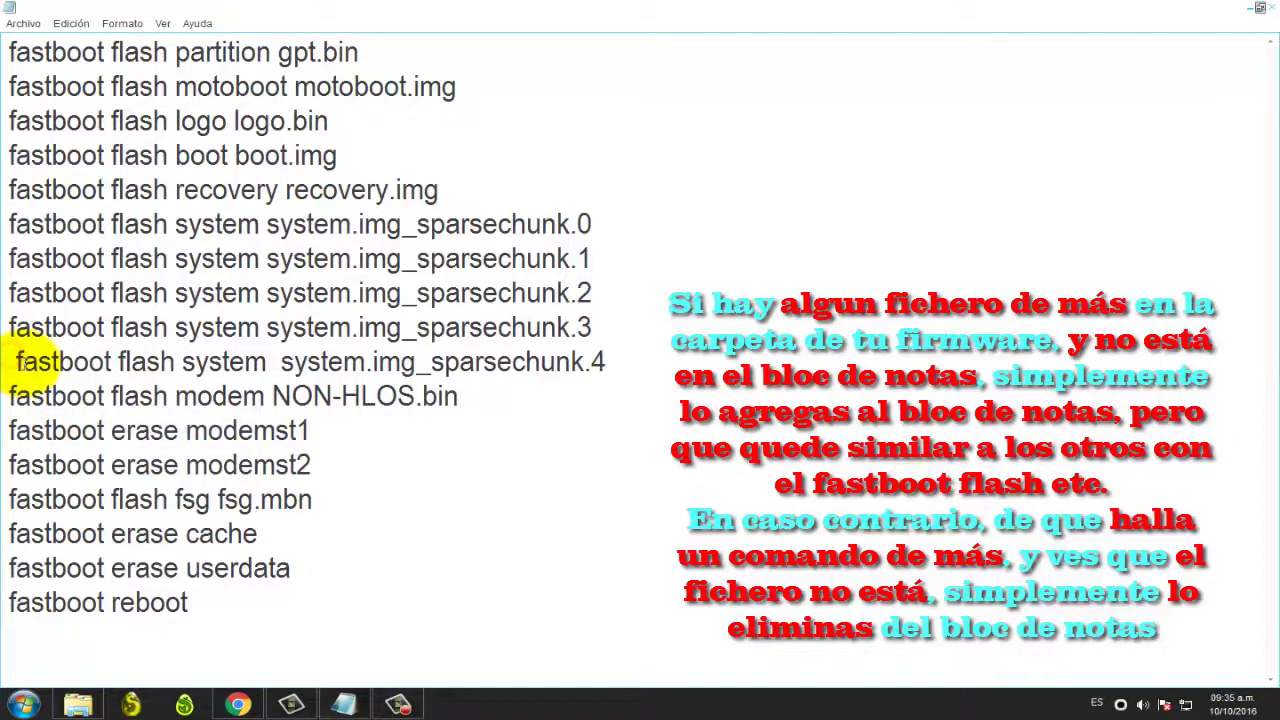
pyautogui.click(14, 362)
pyautogui.press('BackSpace')
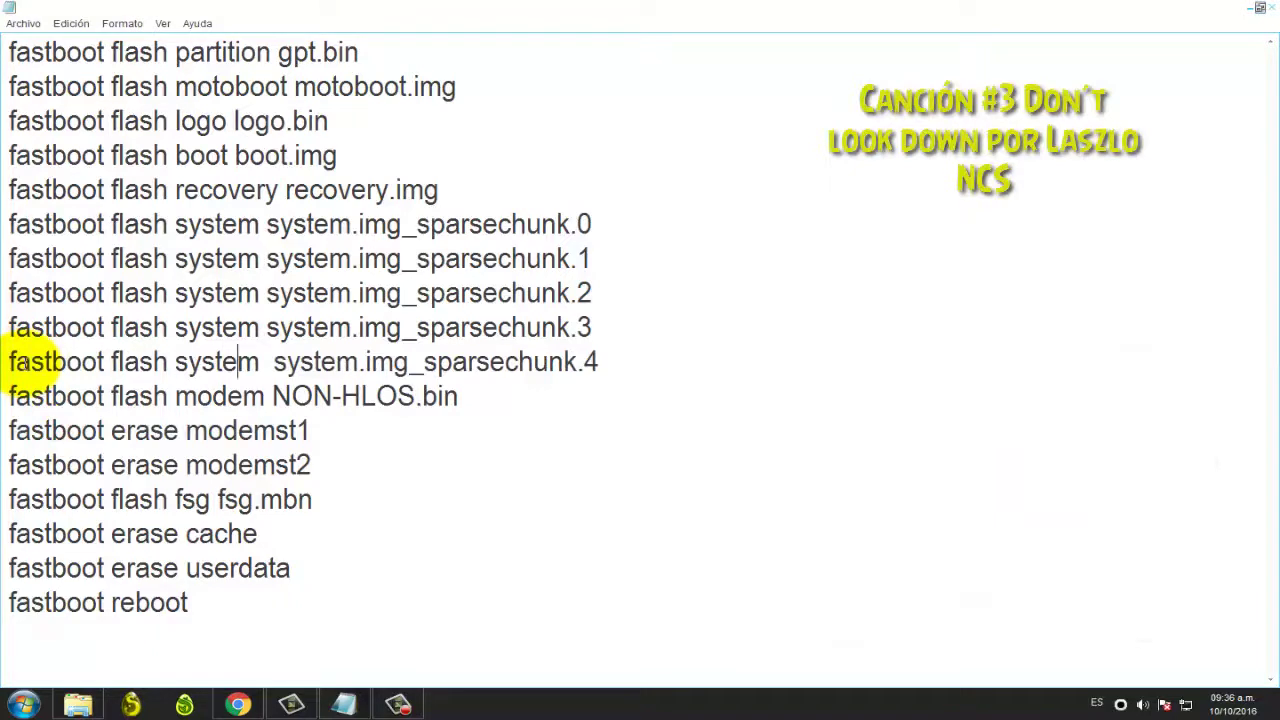
pyautogui.press('BackSpace')
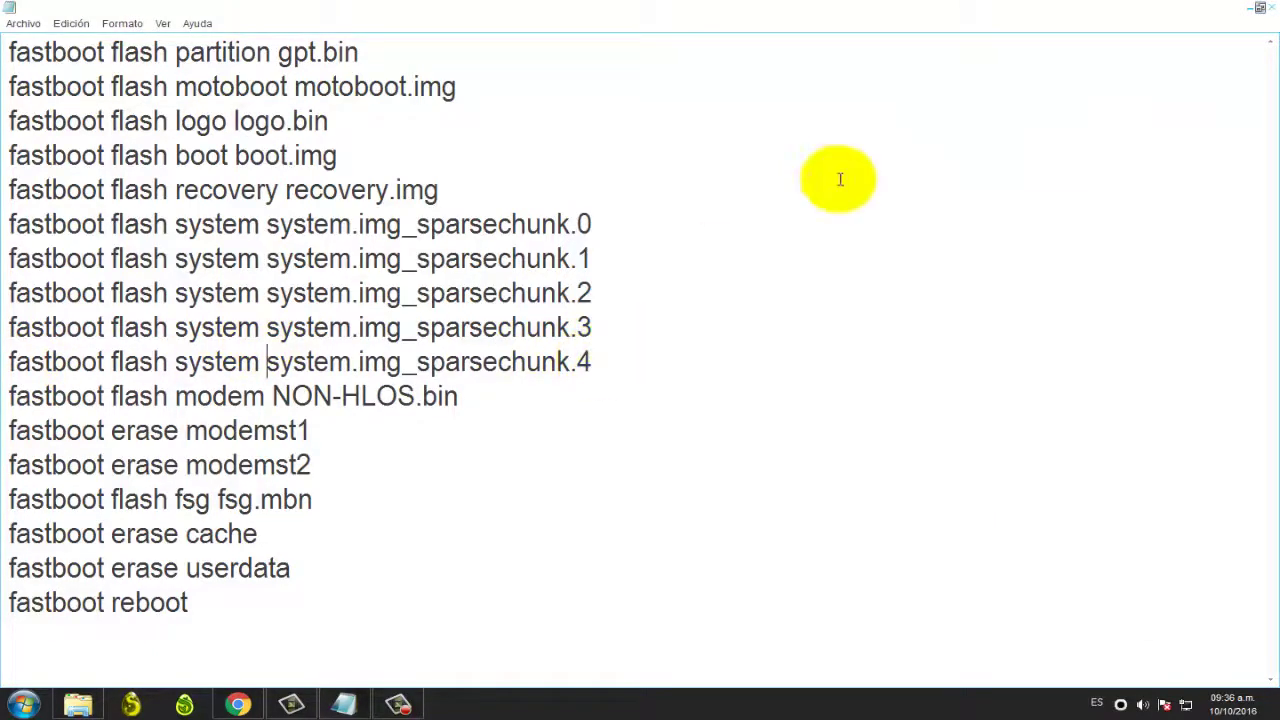
# - Close the COMANDOS sin corregir file without saving the changes and minimize the adb+fastboot folder window
pyautogui.click(1272, 14)
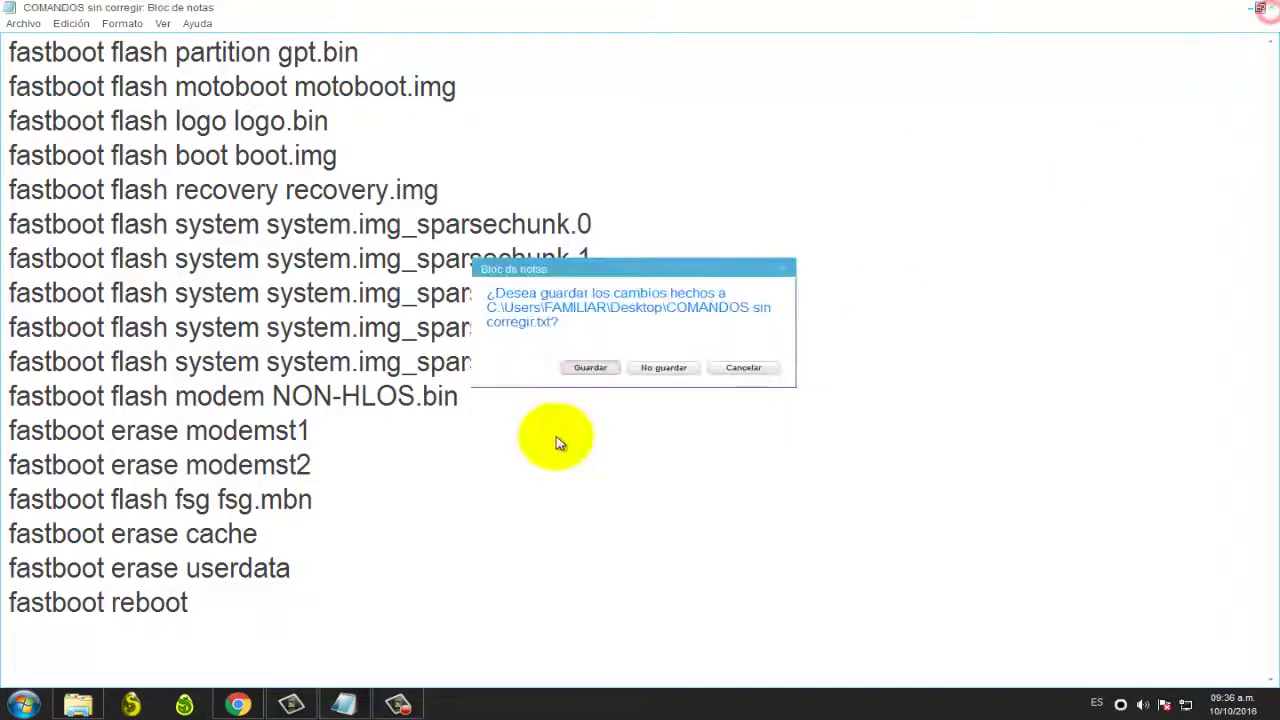
pyautogui.click(648, 369)
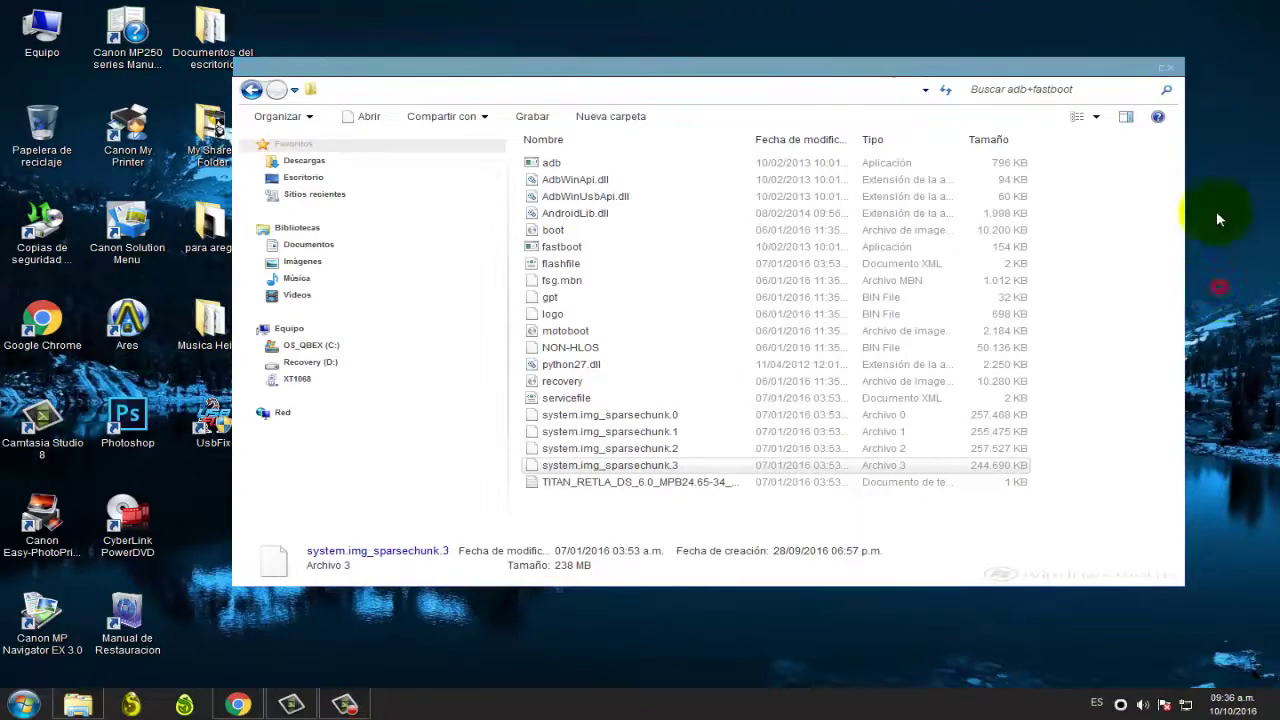
pyautogui.click(1150, 68)
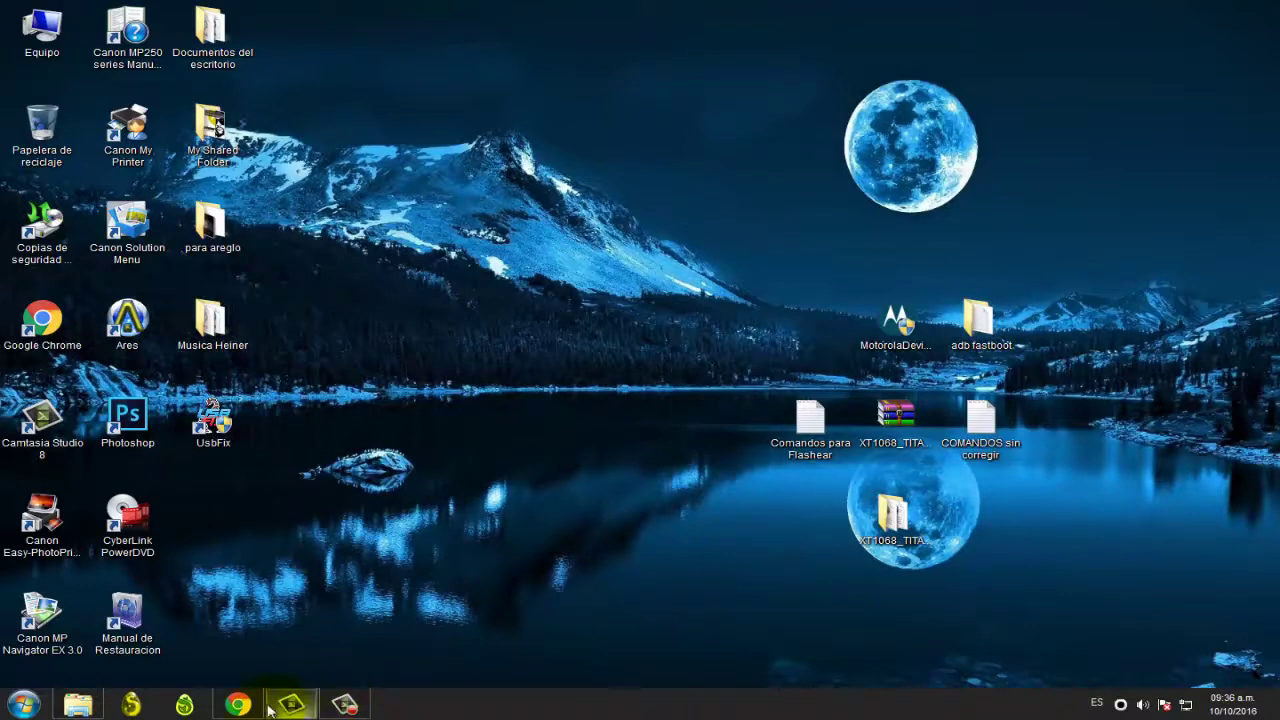
pyautogui.moveTo(348, 708)
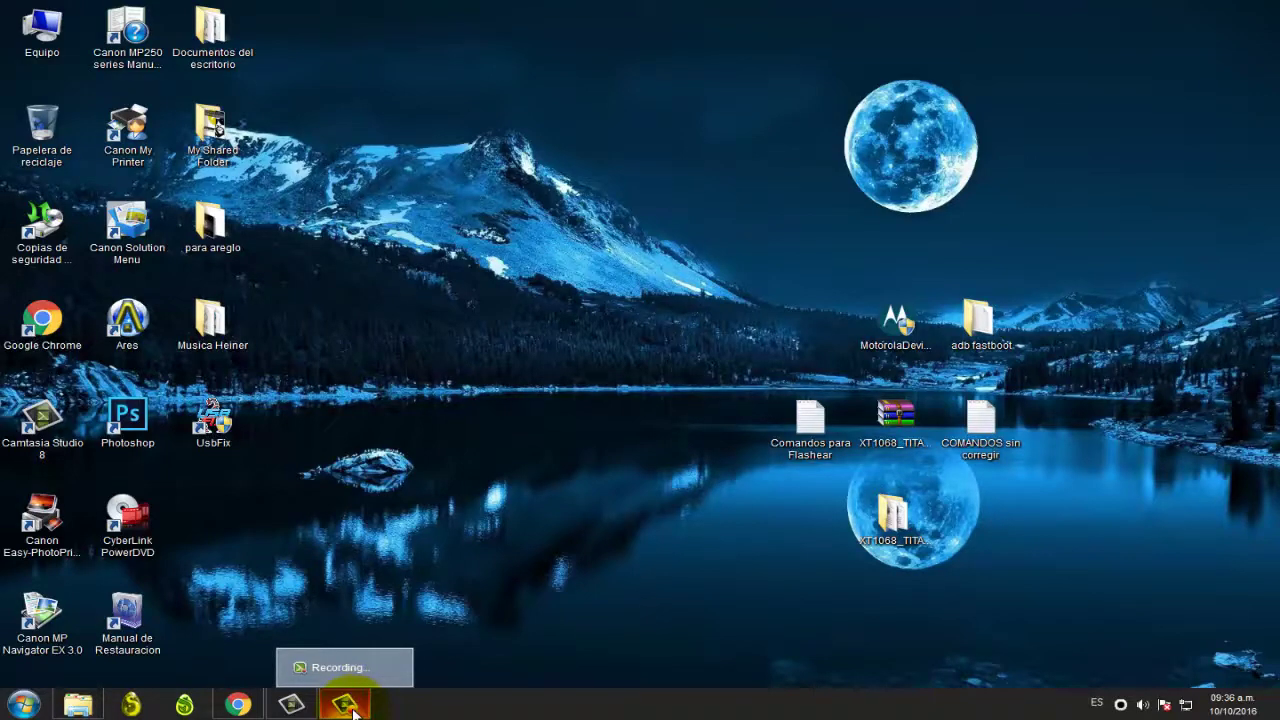
pyautogui.click(348, 708)
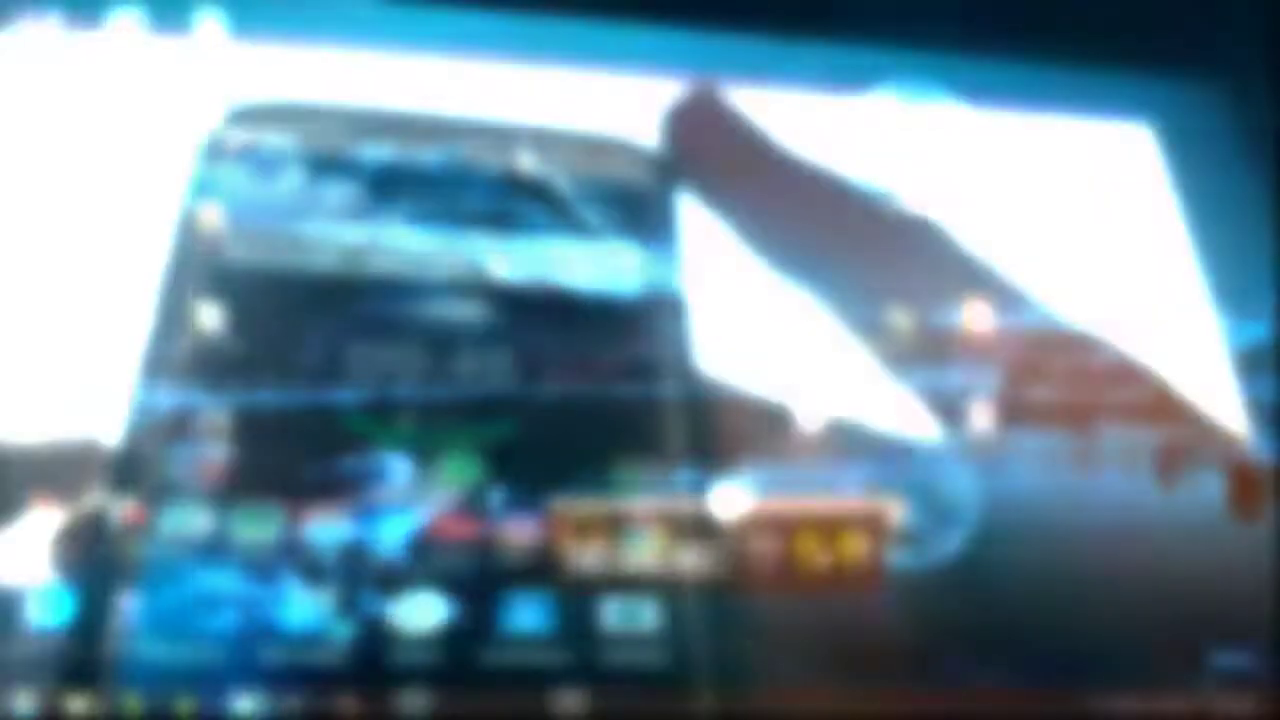